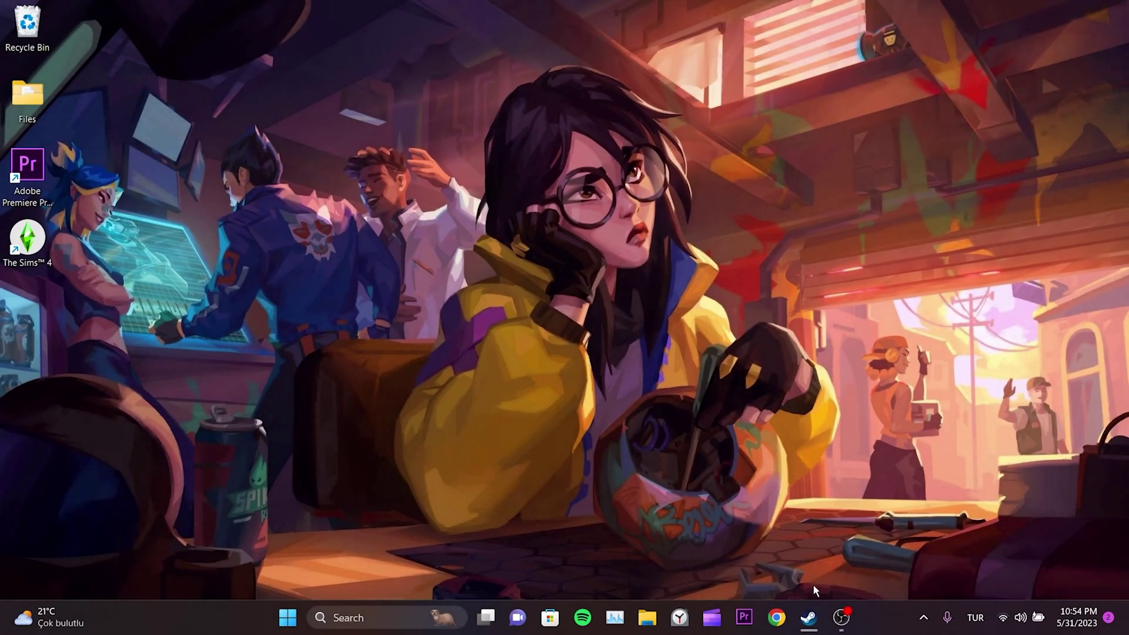
- From the Steam library, open The Sims 4's local files via Manage > Browse local files
click(809, 617)
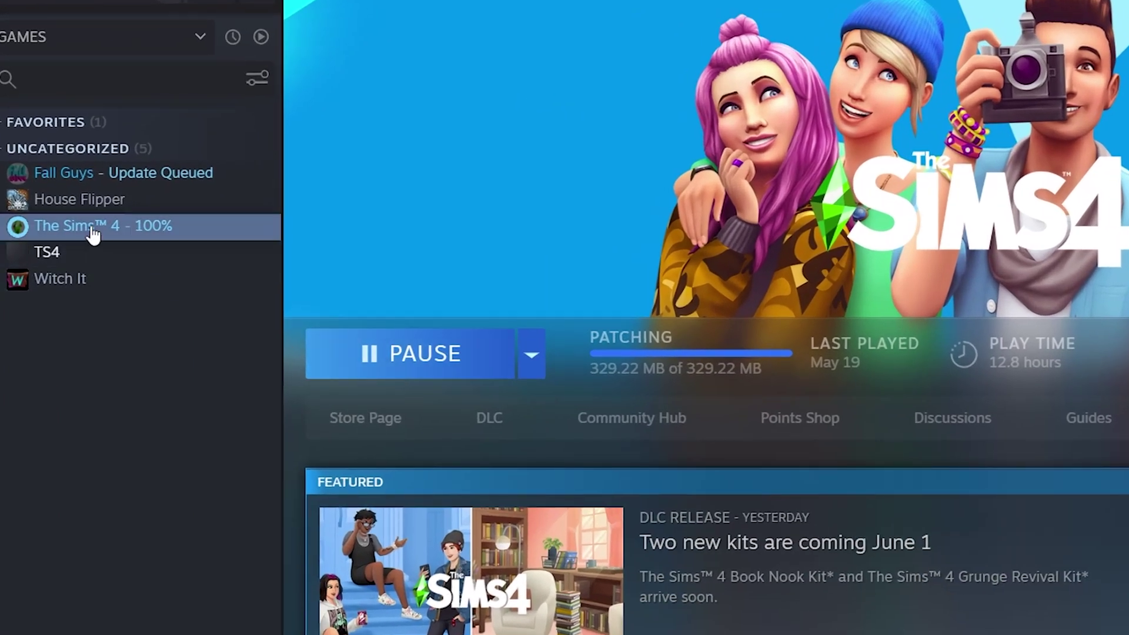
right_click(89, 229)
mouse_move(130, 327)
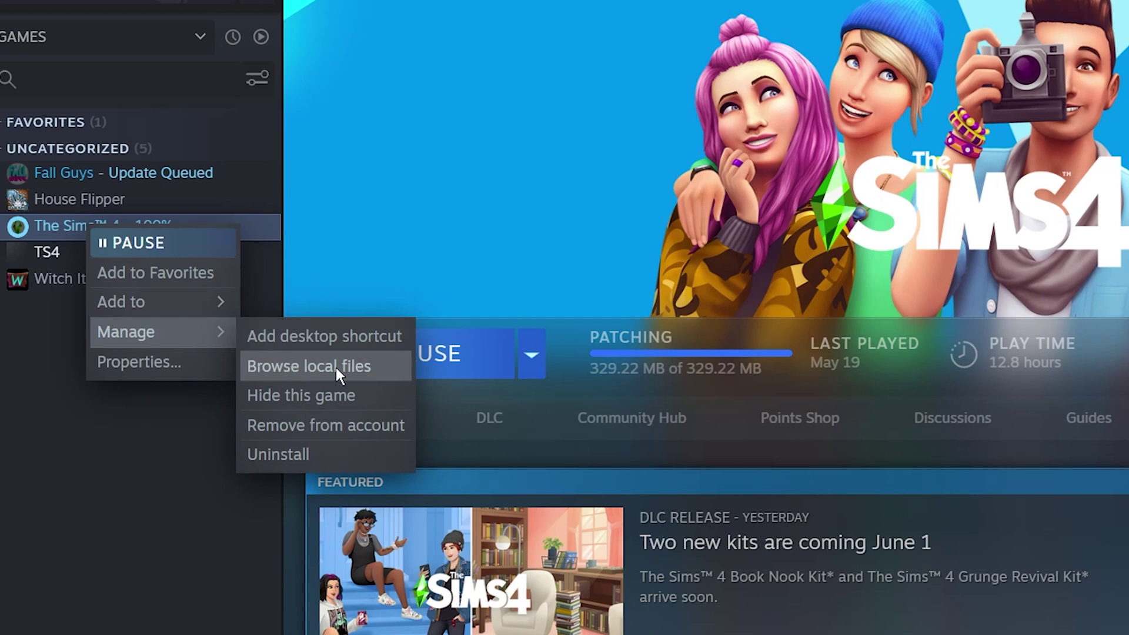
click(305, 365)
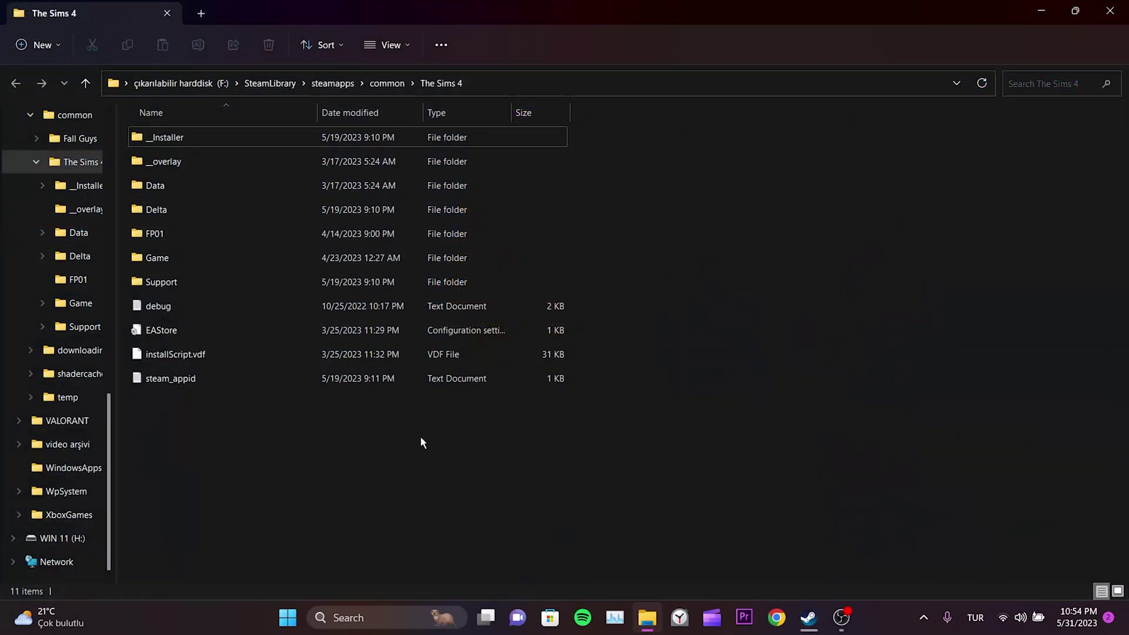
- Go into the Game\Bin folder and select the TS4_x64 executable
double_click(188, 260)
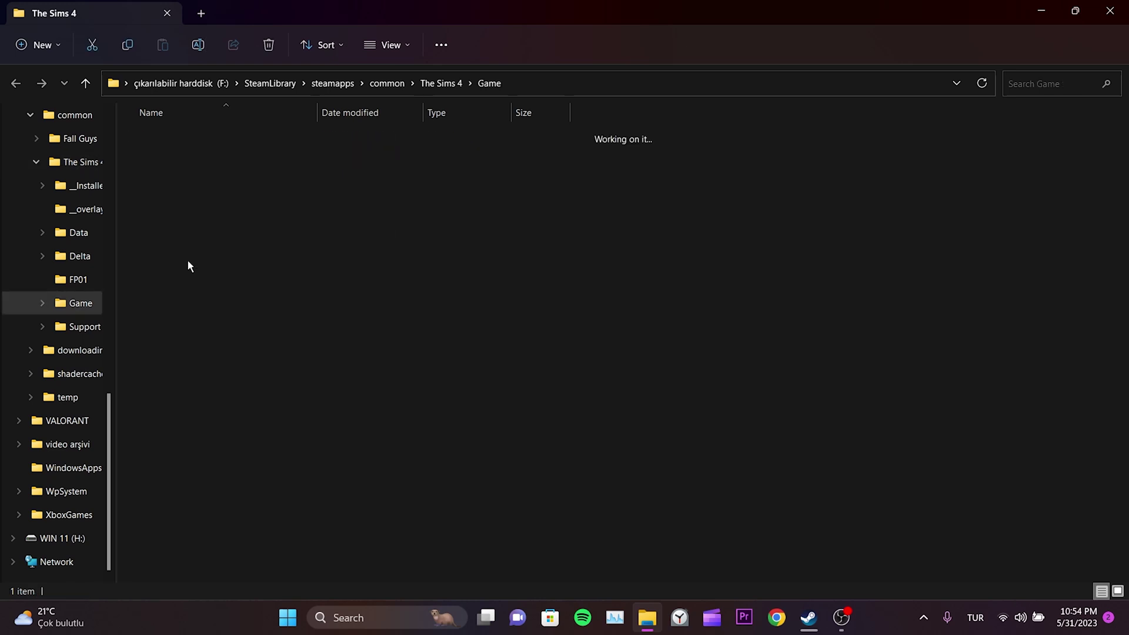
double_click(164, 140)
click(176, 404)
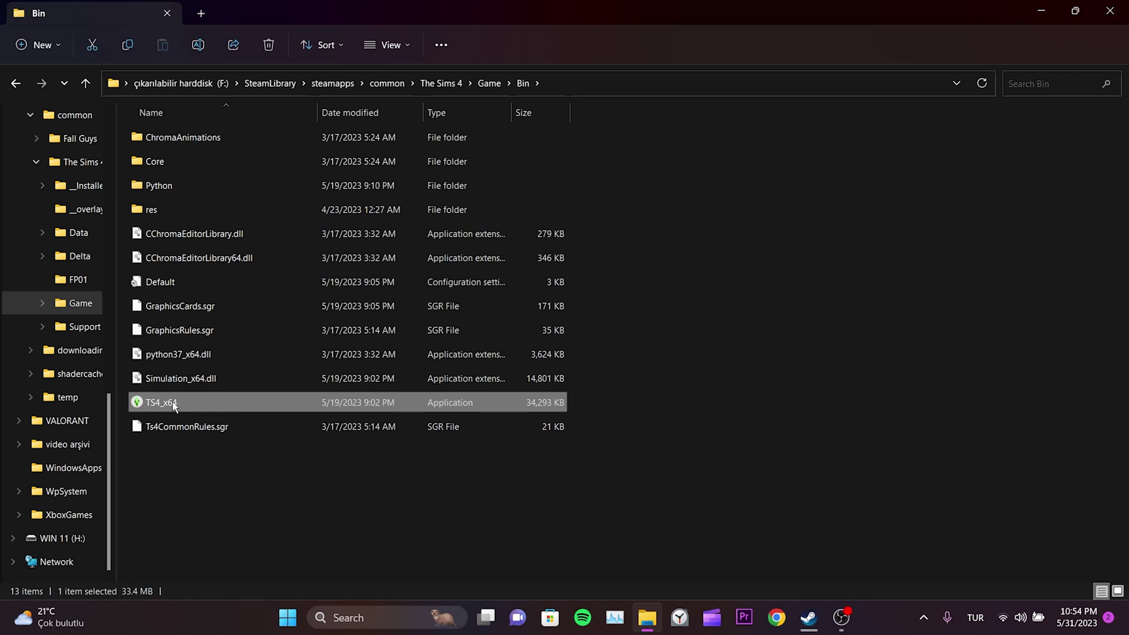
- In TS4_x64 Properties > Compatibility, enable 'Run this program as an administrator' and apply
right_click(173, 403)
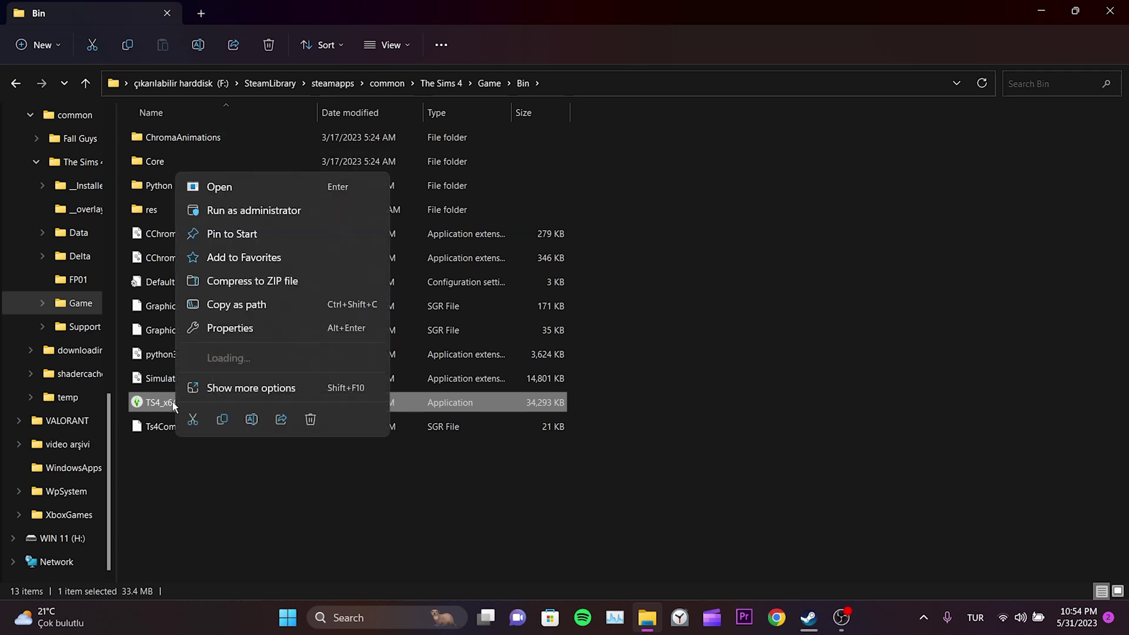
click(207, 333)
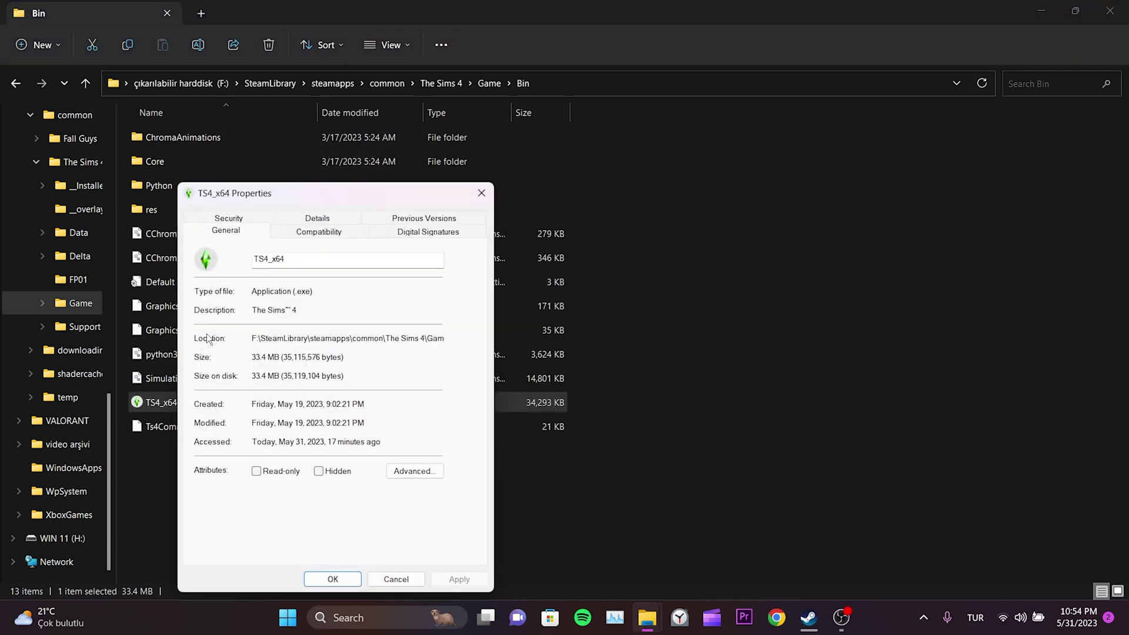
click(319, 232)
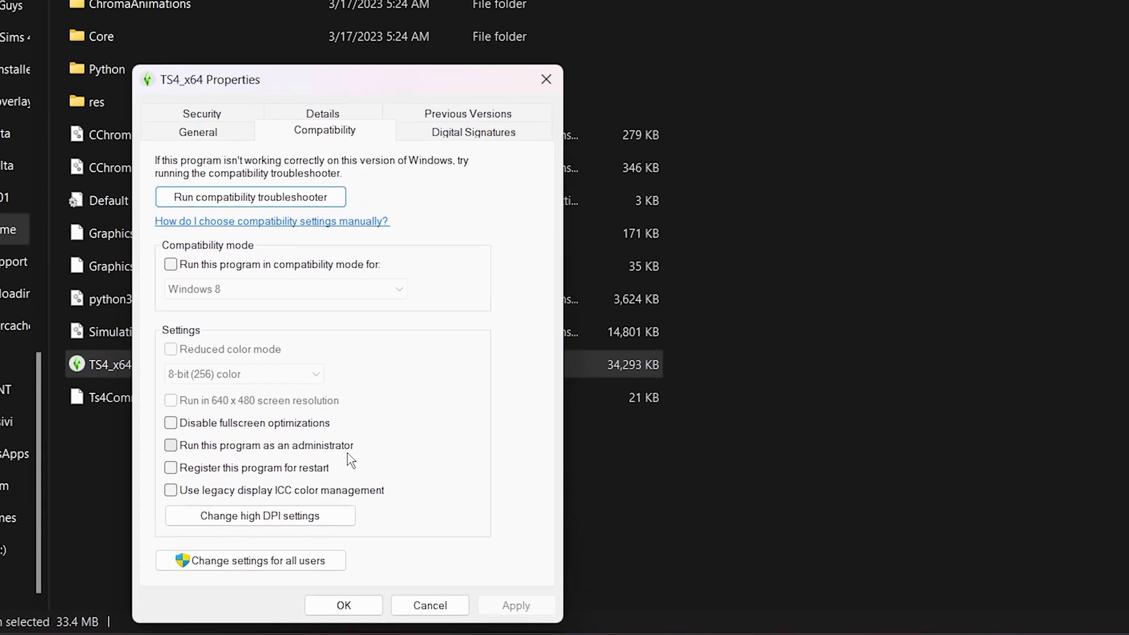
click(178, 442)
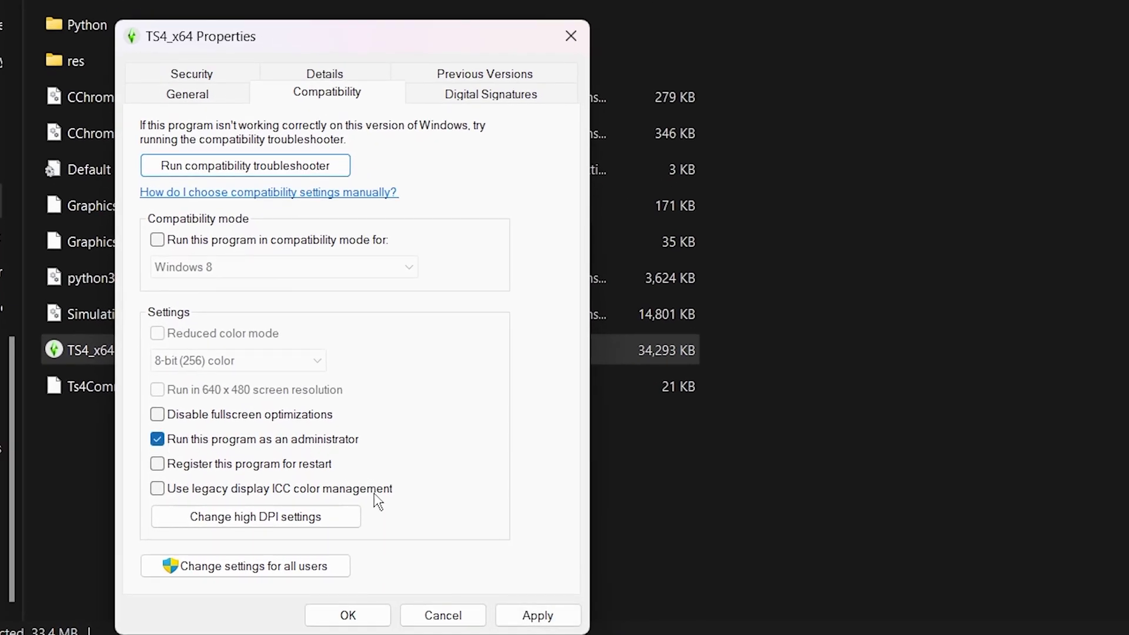
click(531, 624)
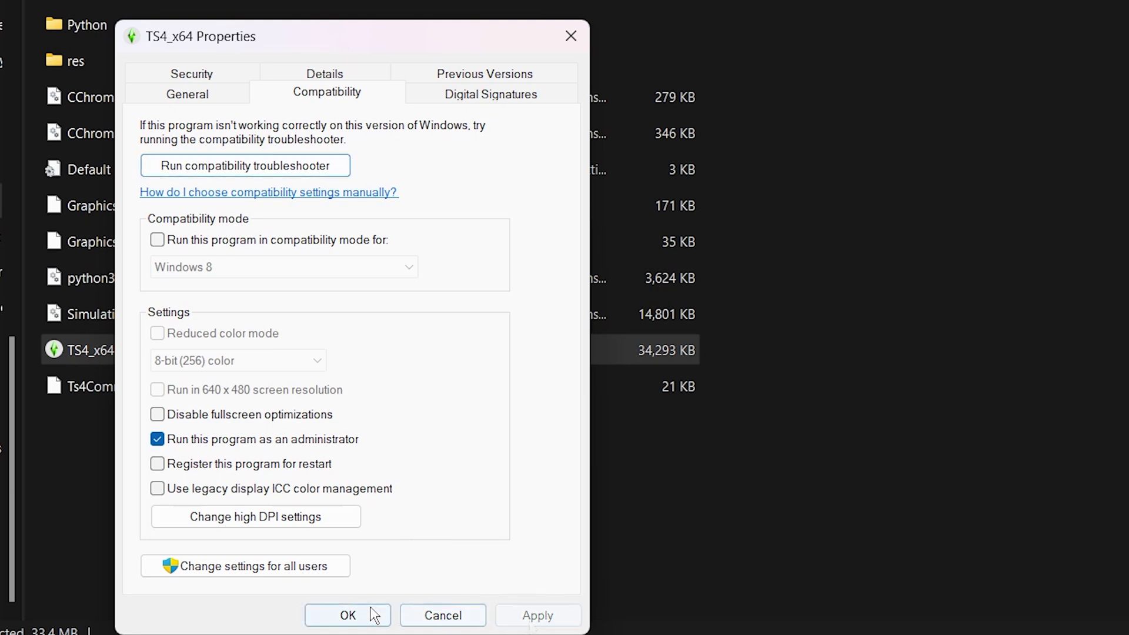
click(371, 614)
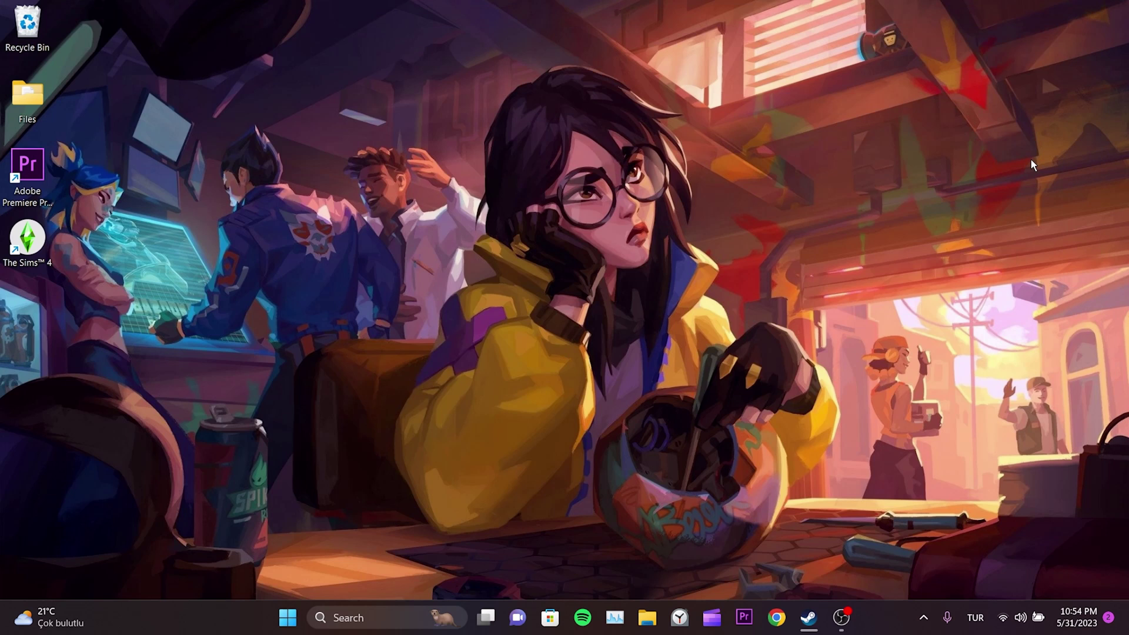
click(922, 616)
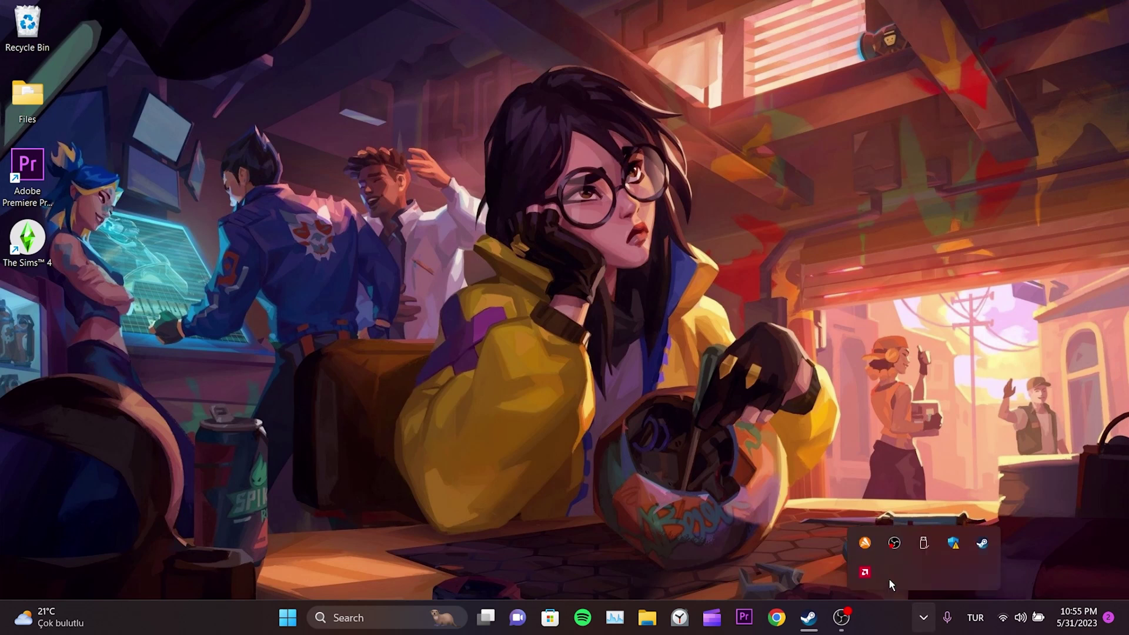
right_click(865, 549)
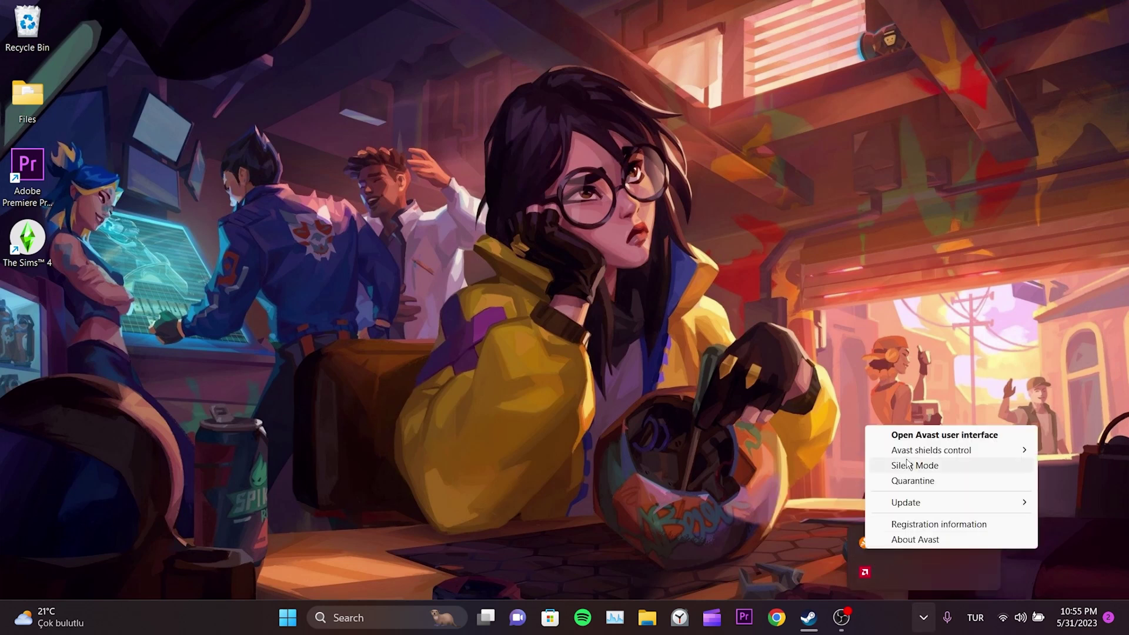
mouse_move(910, 456)
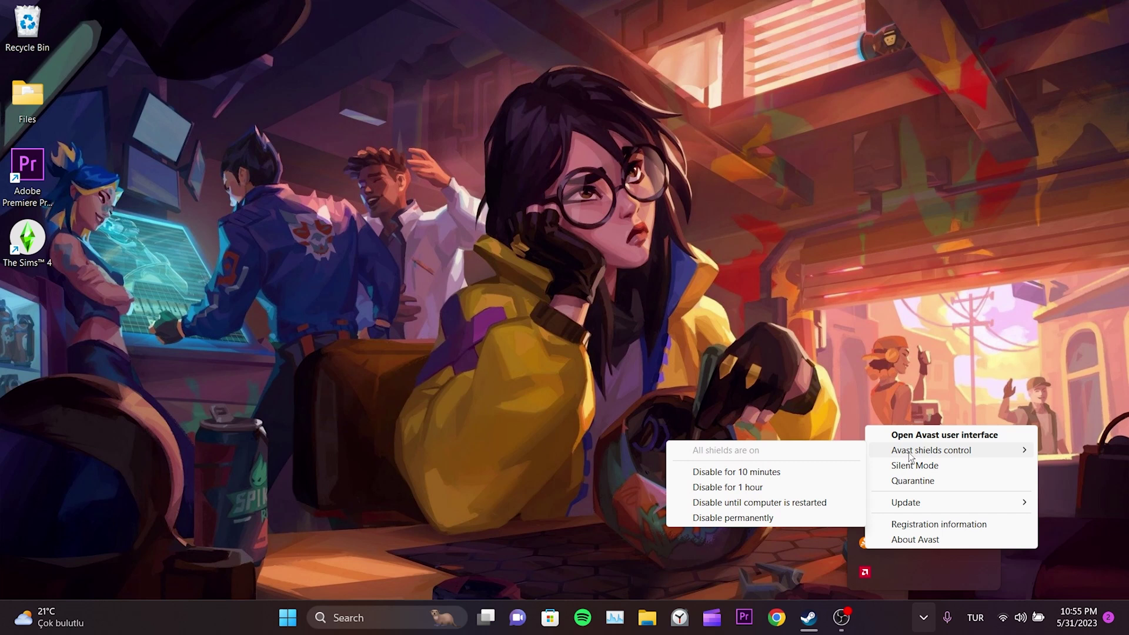
click(835, 431)
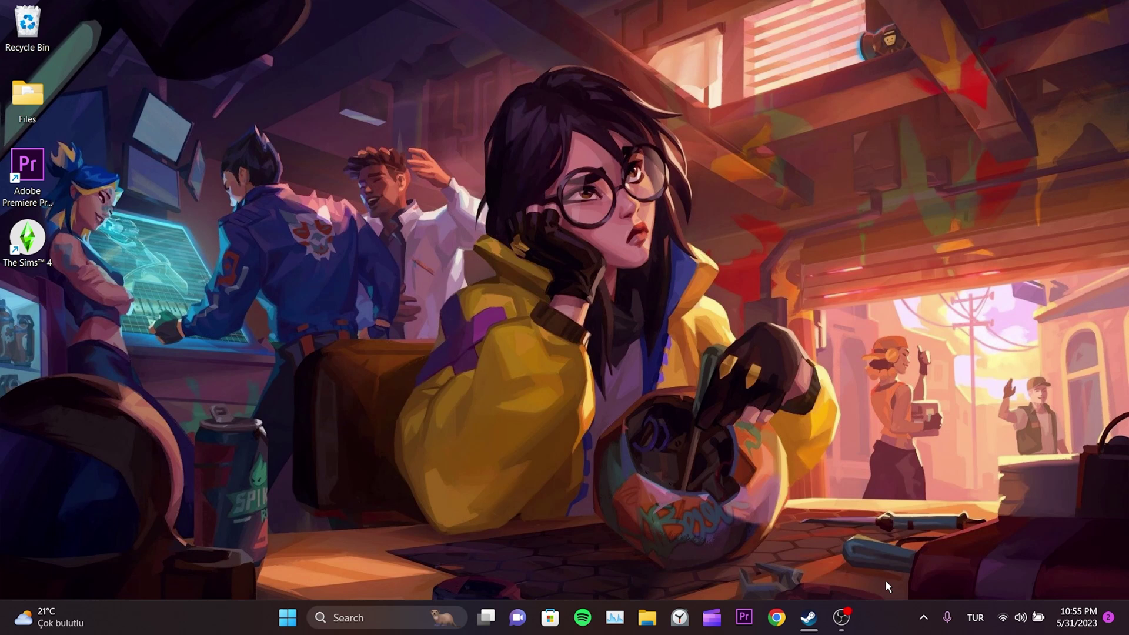
click(923, 617)
- Open Avast from the tray and go to Menu > Settings > General > Exceptions
click(867, 545)
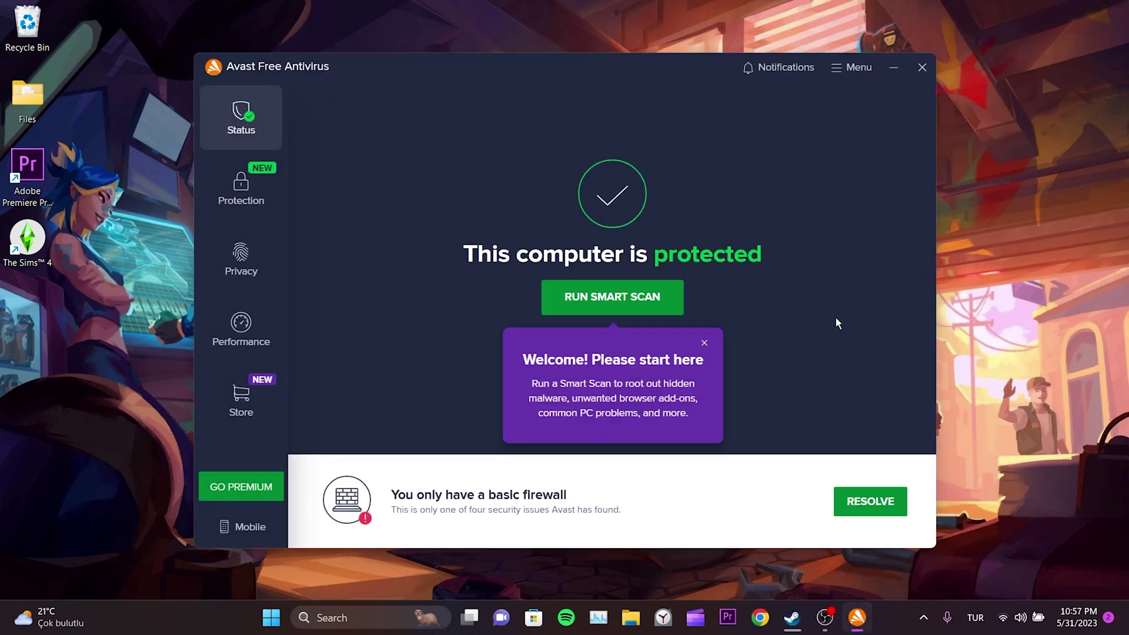
click(851, 67)
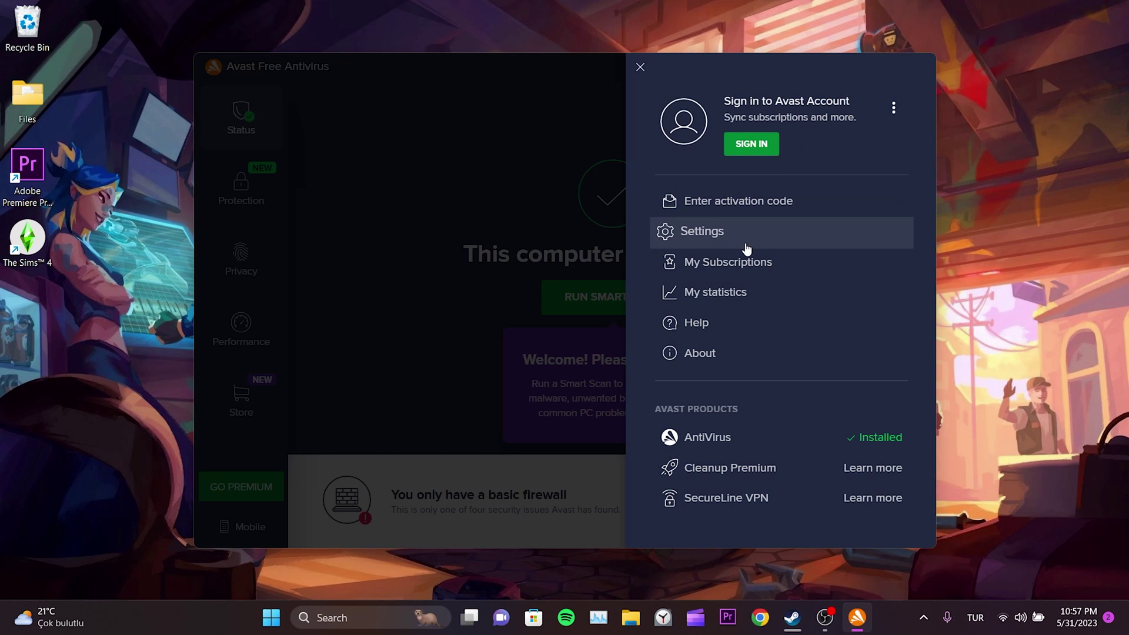
click(699, 241)
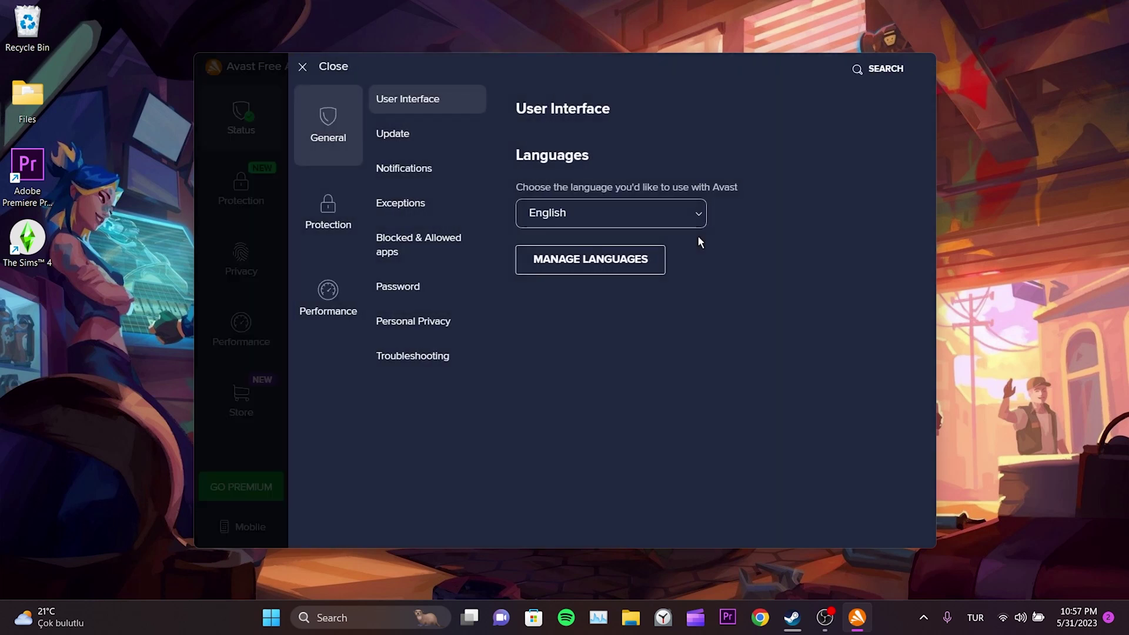
click(426, 216)
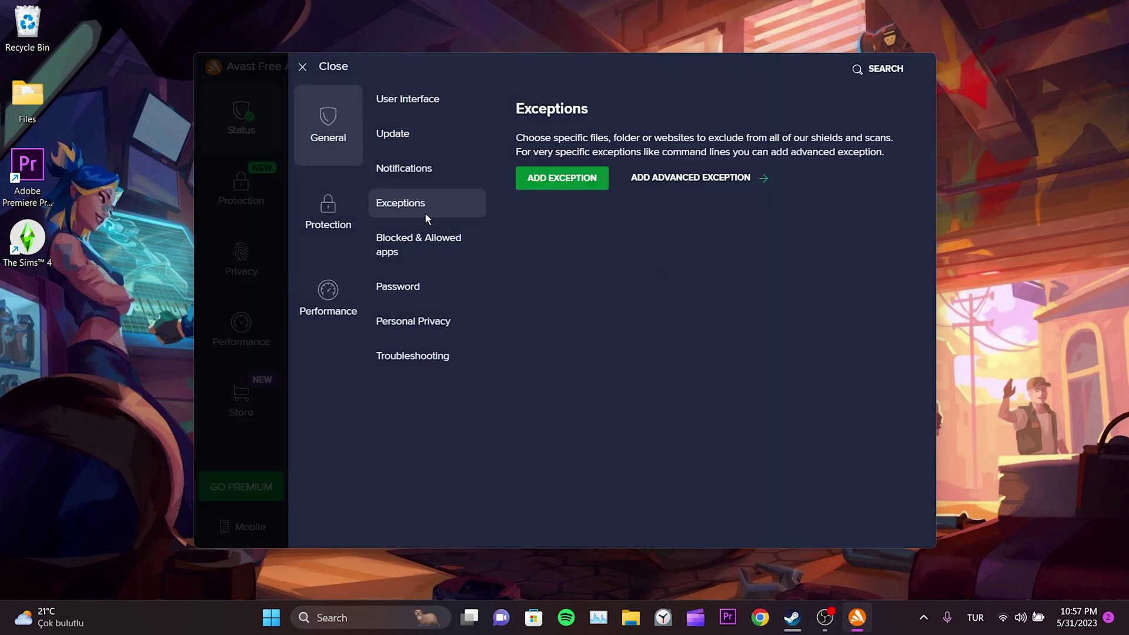
- Add F:\SteamLibrary\steamapps\common\The Sims 4\Game\Bin\TS4_x64.exe as an Avast exception via Browse
click(570, 181)
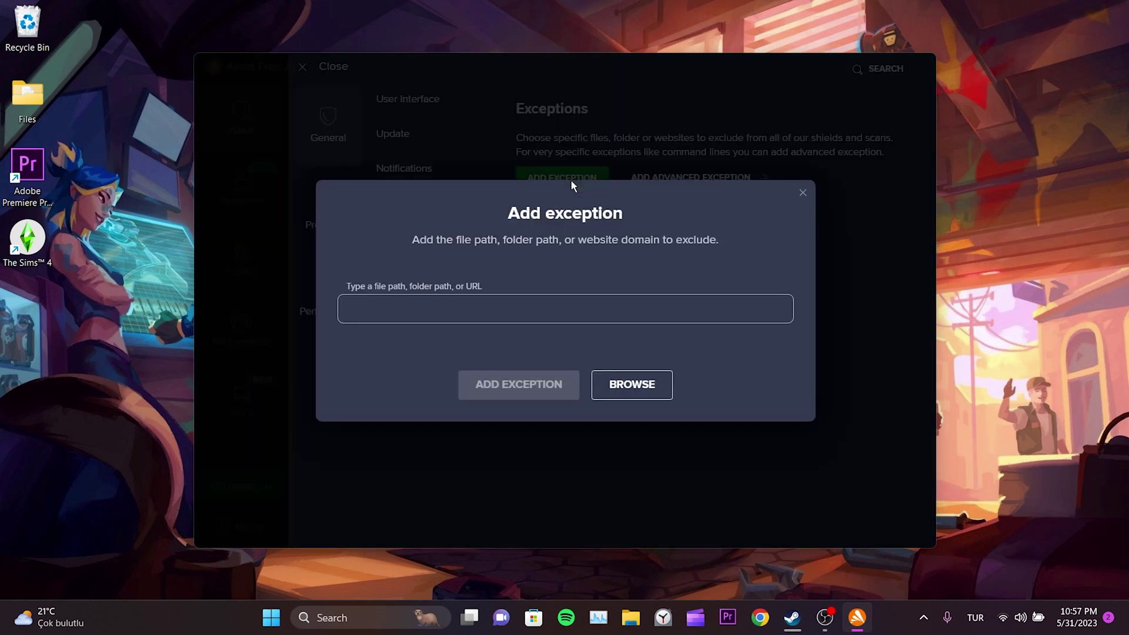
click(634, 390)
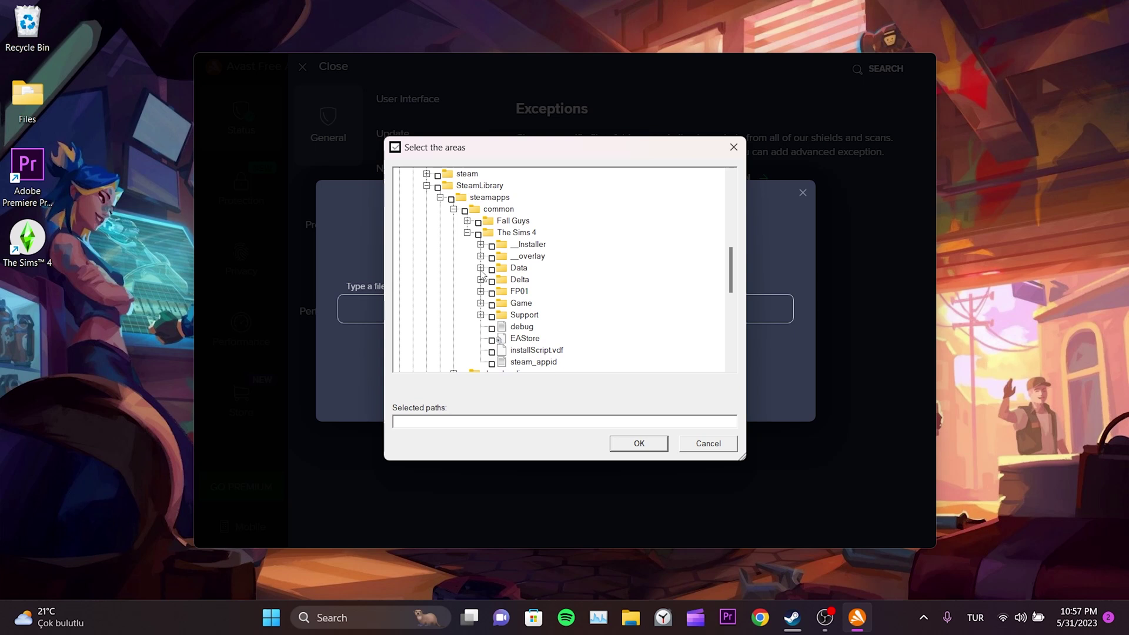
click(480, 303)
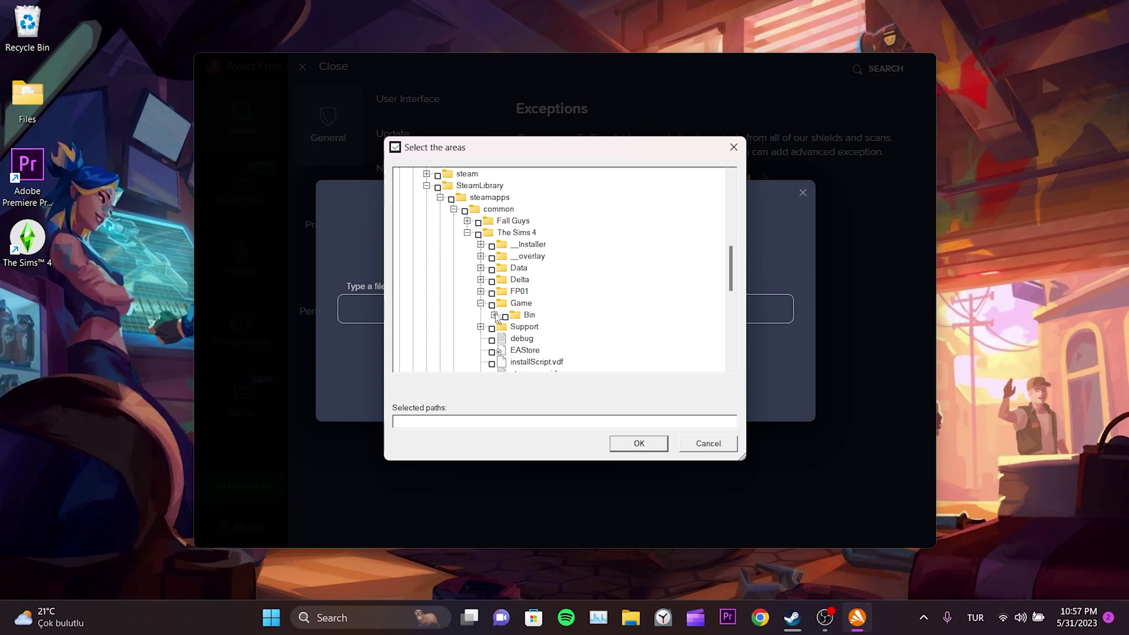
click(494, 315)
click(548, 351)
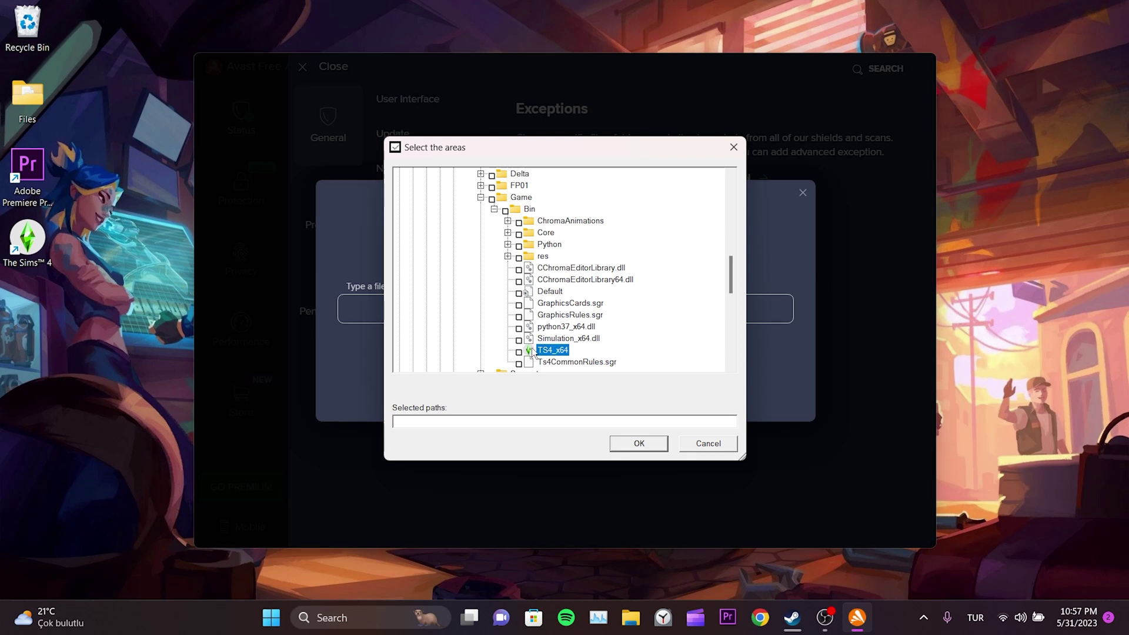
click(519, 352)
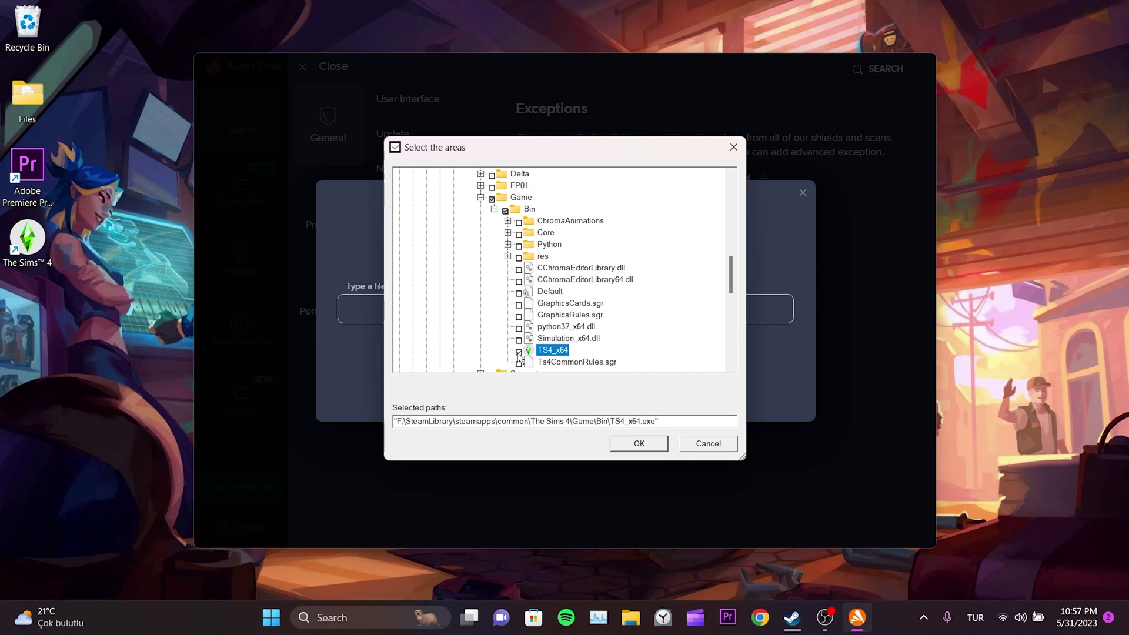
click(639, 446)
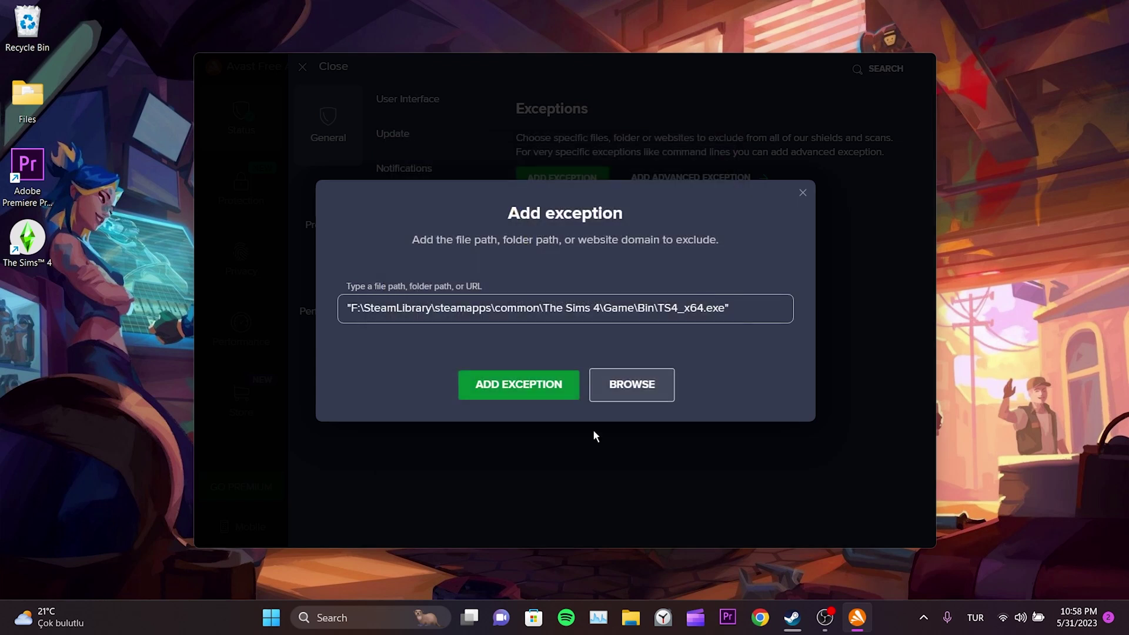
click(526, 395)
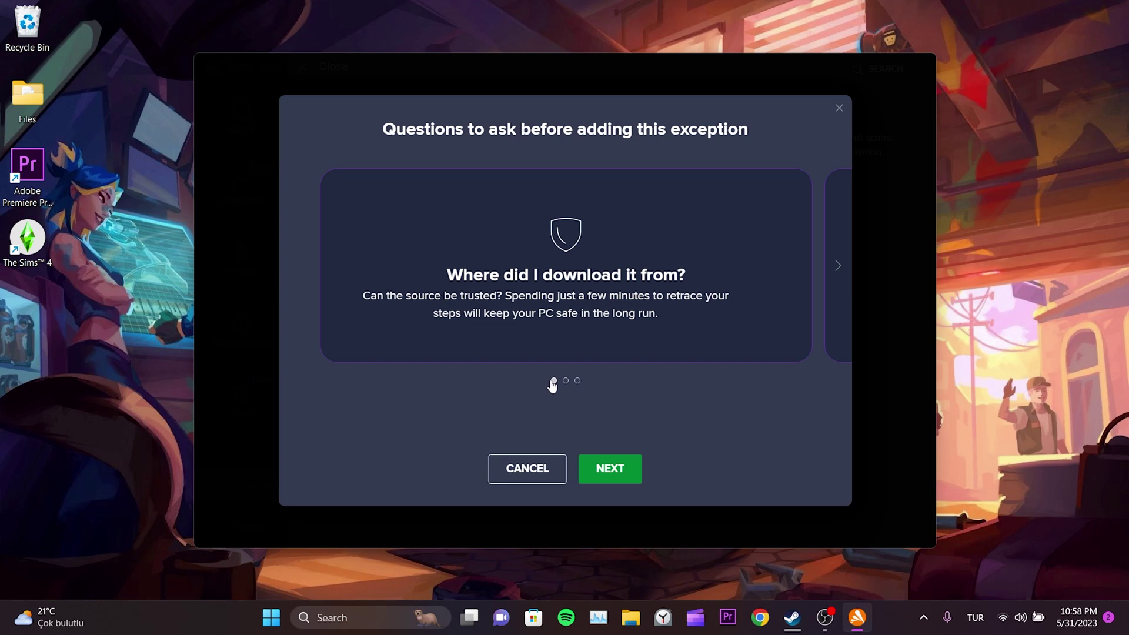
- Step through both exception warnings and accept the risks to confirm the TS4_x64 exception
click(606, 468)
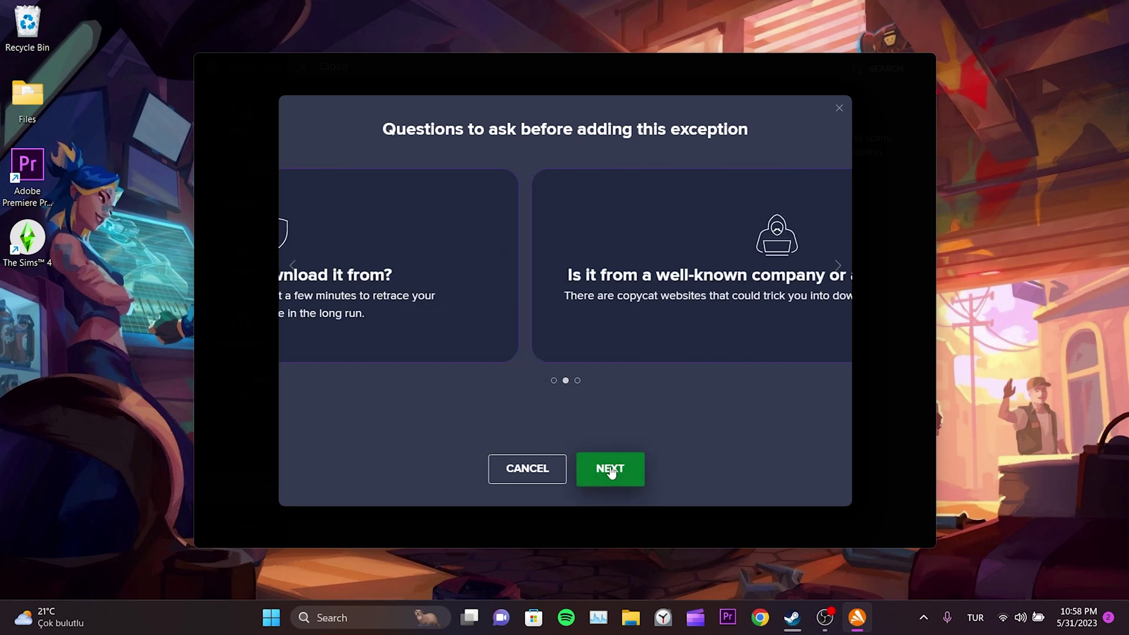
click(611, 469)
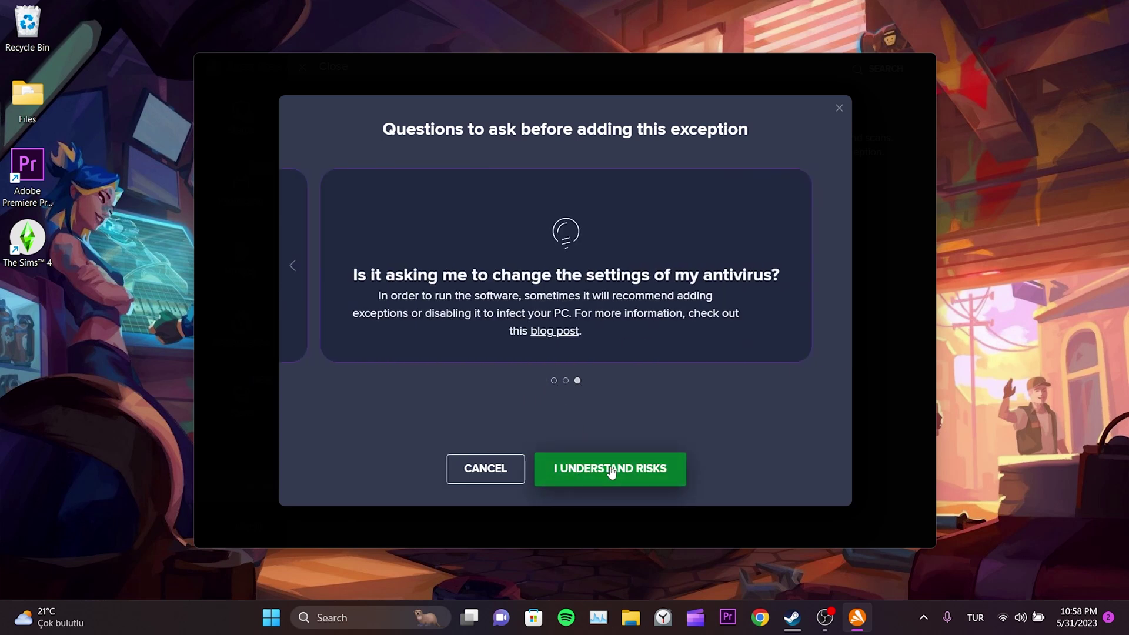
click(611, 470)
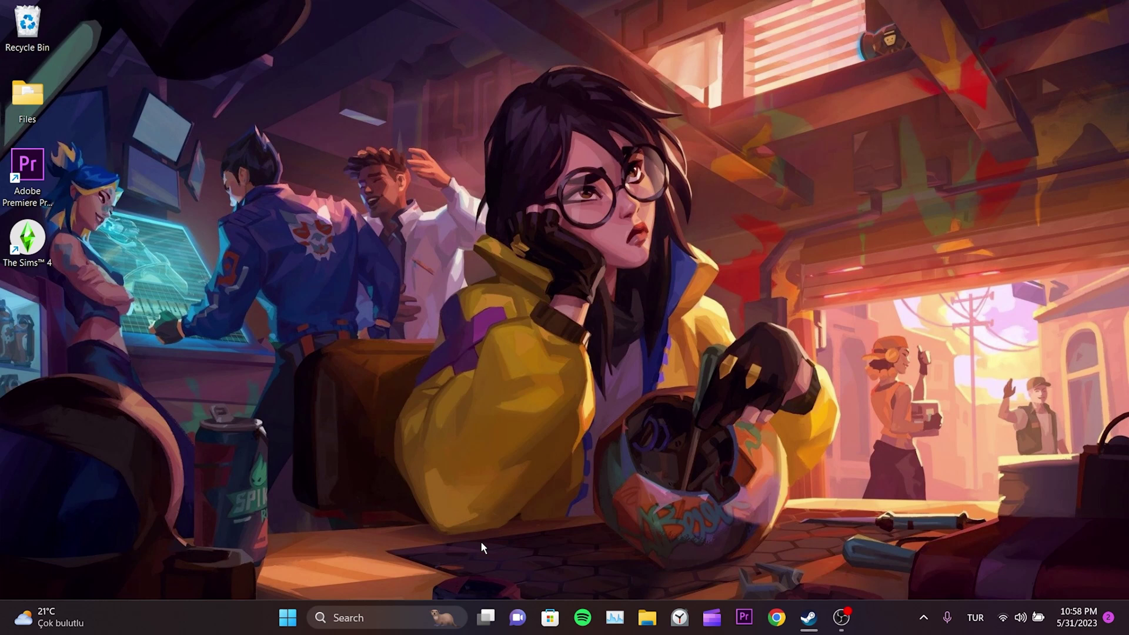
- Open Control Panel > System and Security > Windows Defender Firewall > Allowed apps and unlock editing
click(375, 612)
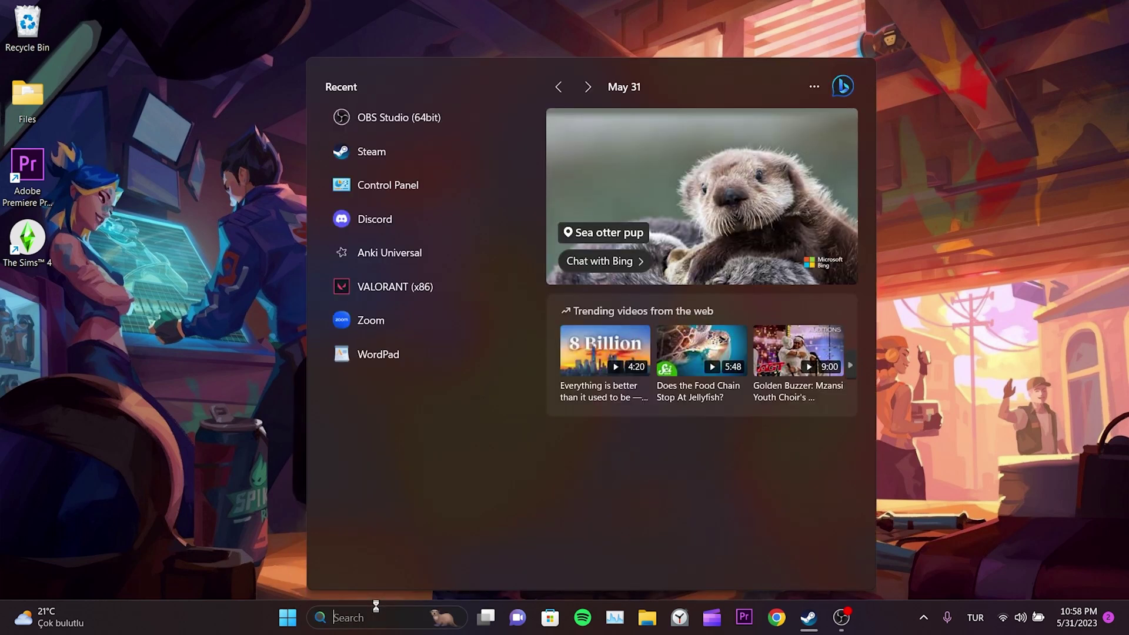
text(control panel)
click(401, 166)
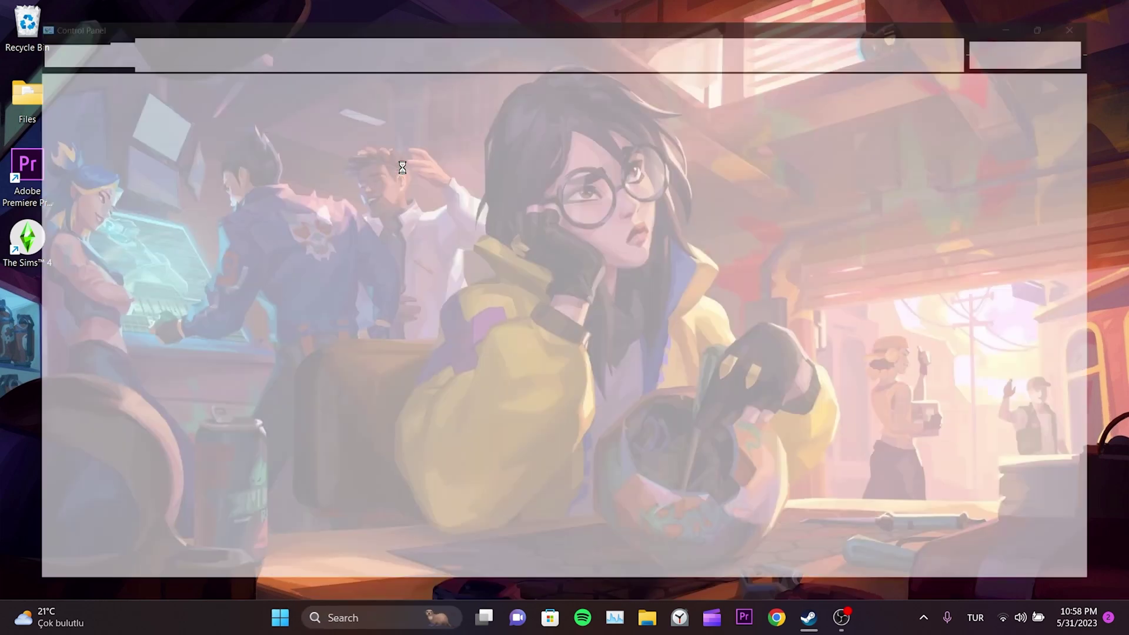
click(390, 120)
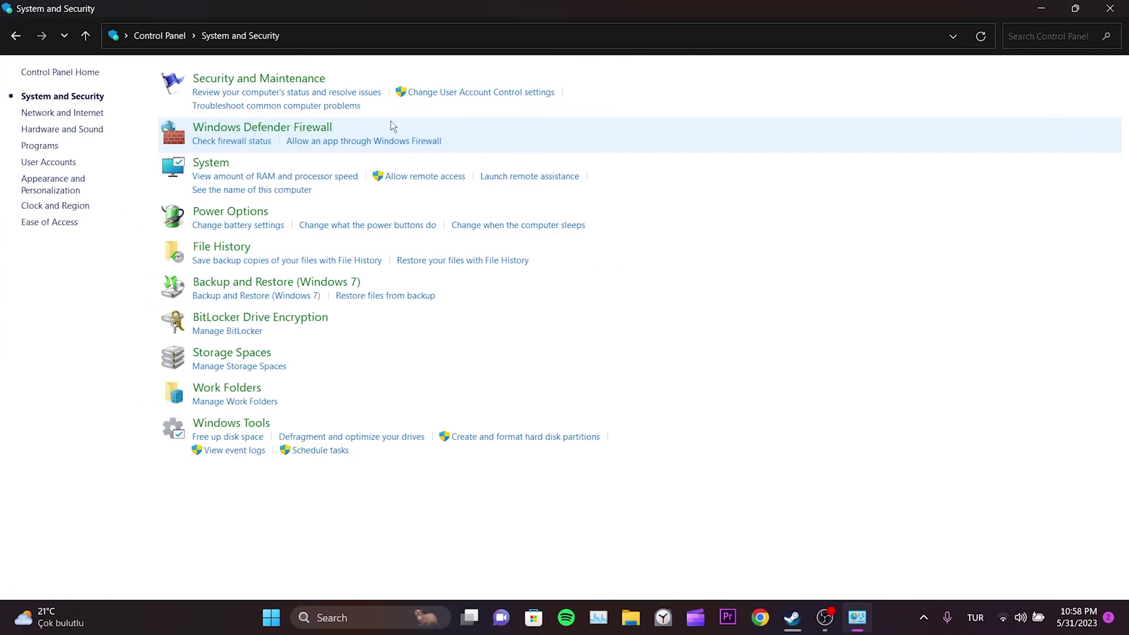
click(255, 131)
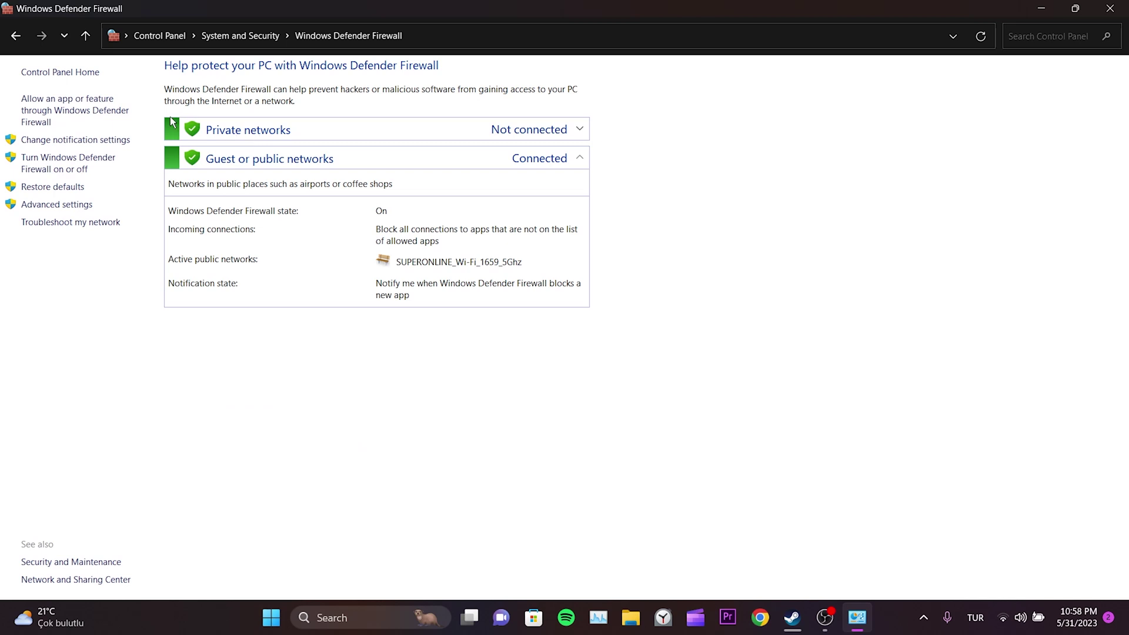
click(58, 109)
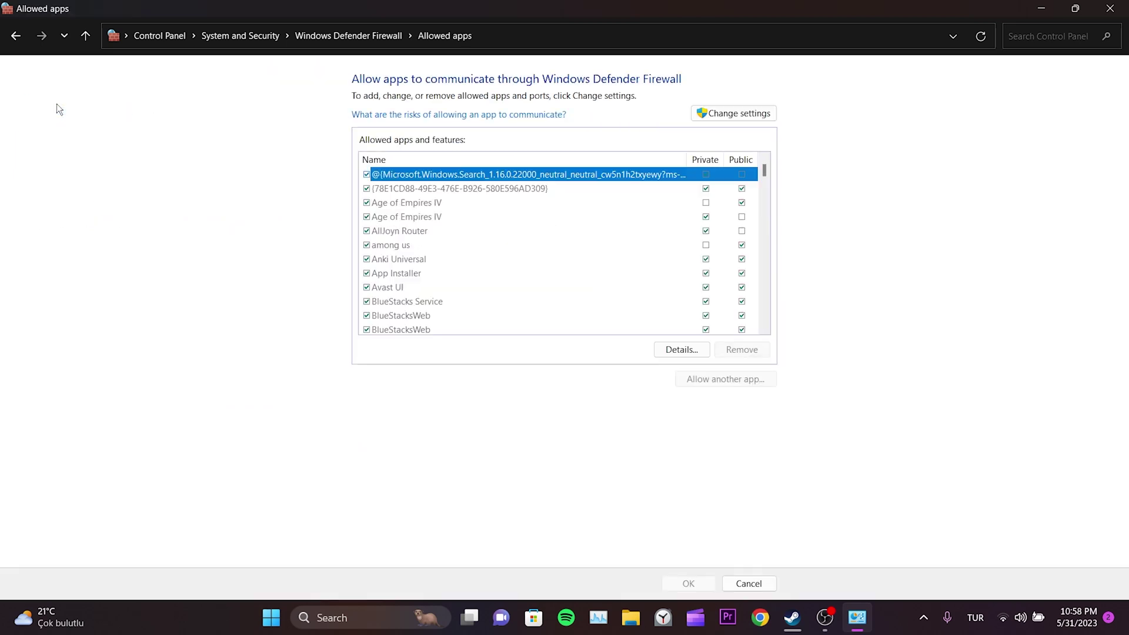
click(714, 110)
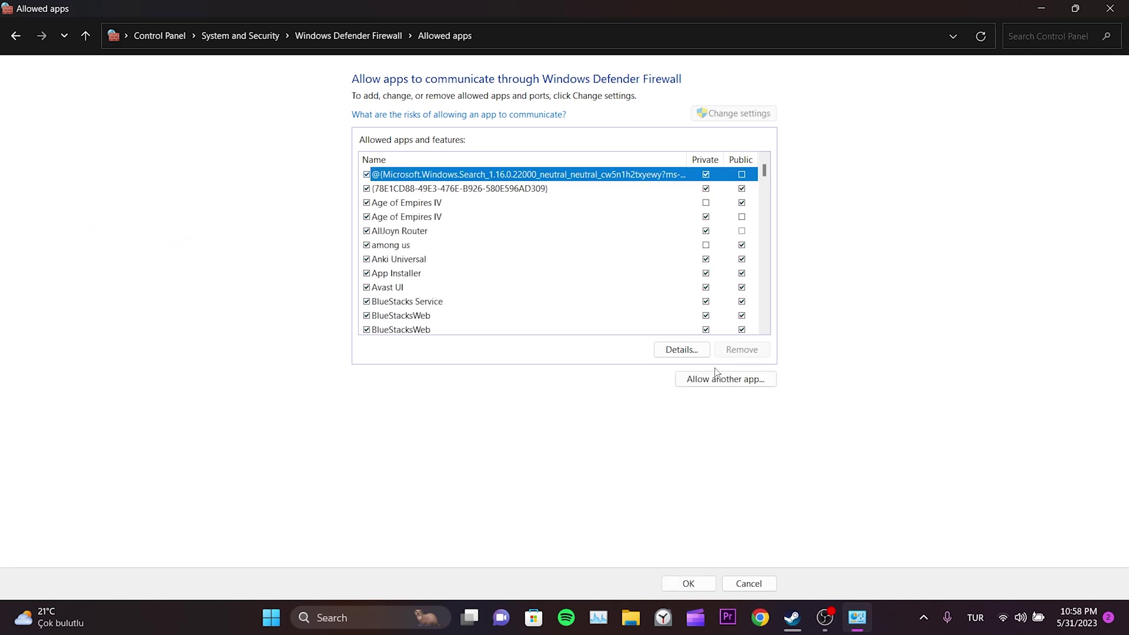
- Add TS4_x64 from F:\SteamLibrary\steamapps\common\The Sims 4\Game\Bin as an allowed firewall app
click(709, 381)
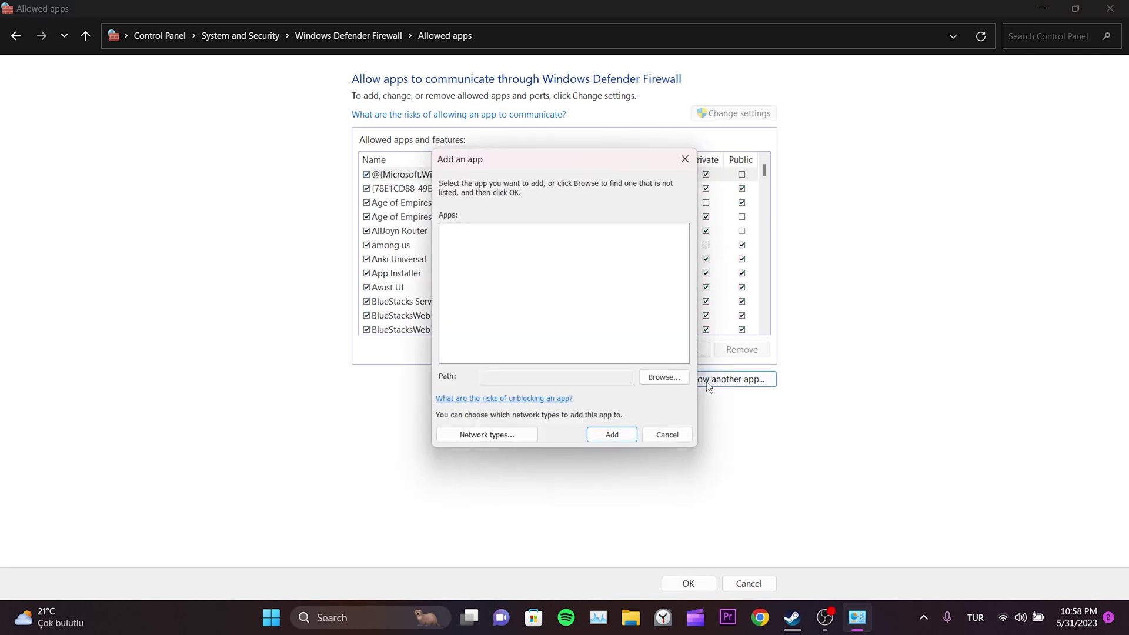
click(652, 376)
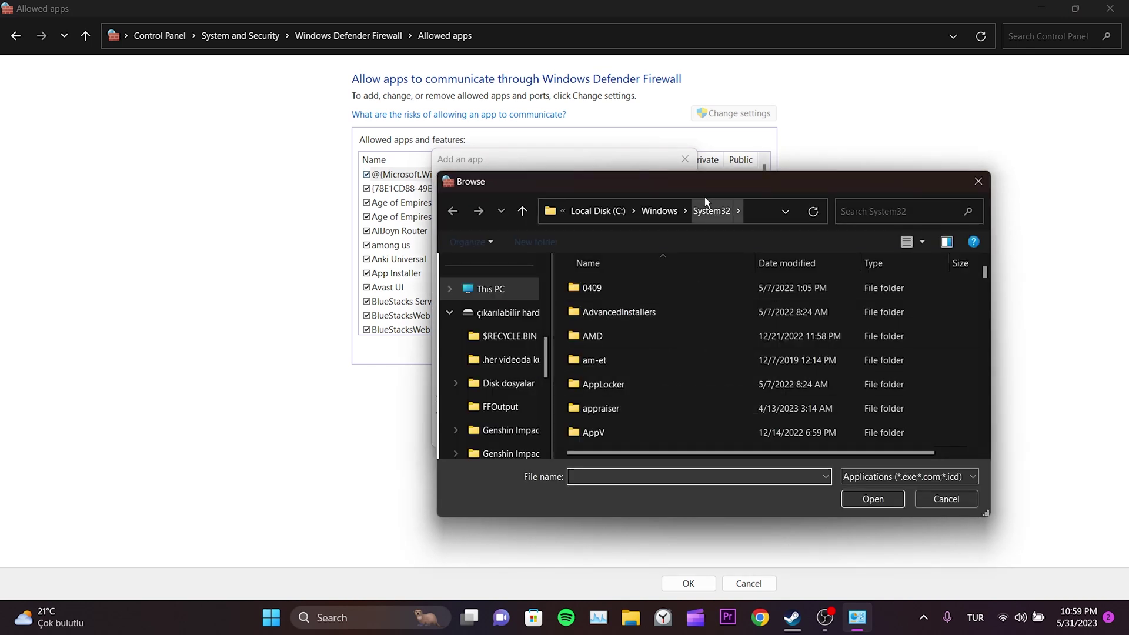
double_click(707, 185)
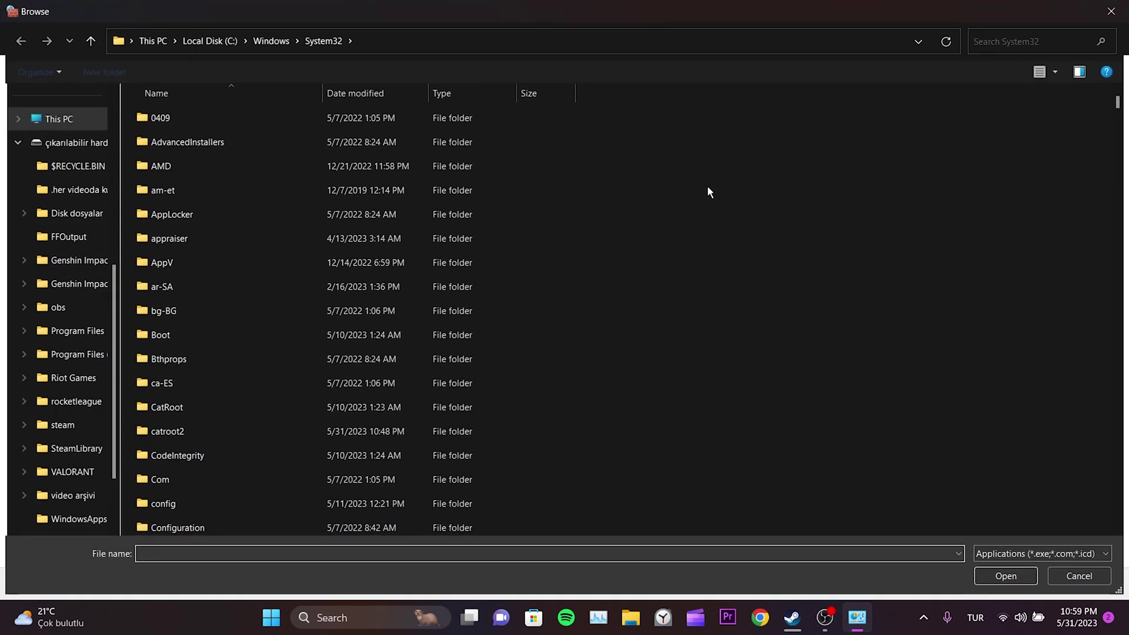
click(47, 120)
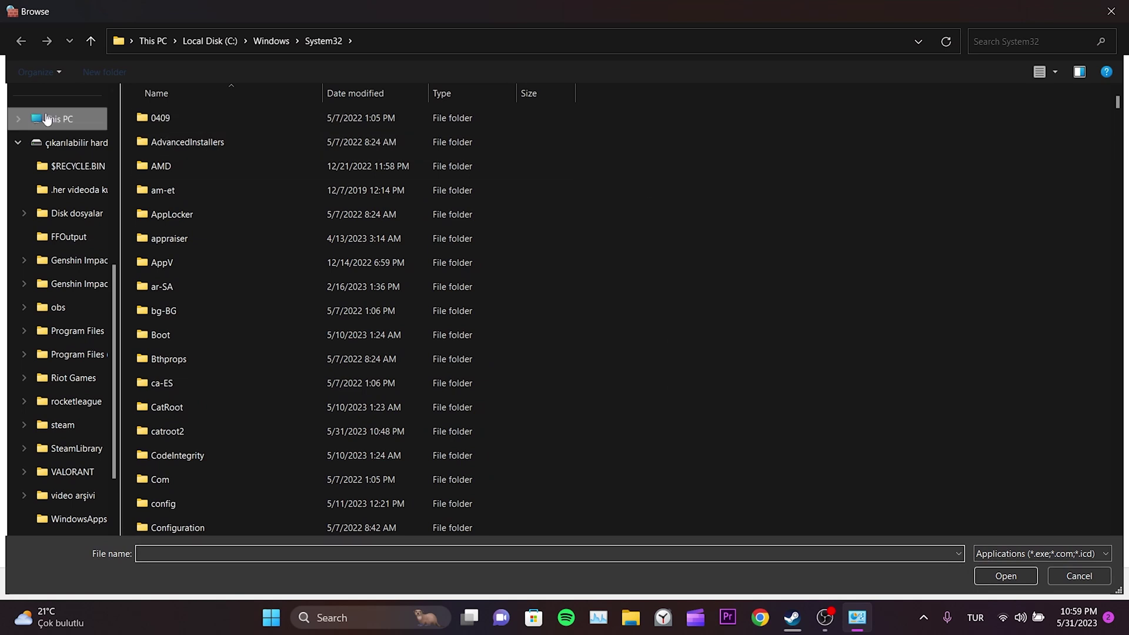
double_click(592, 144)
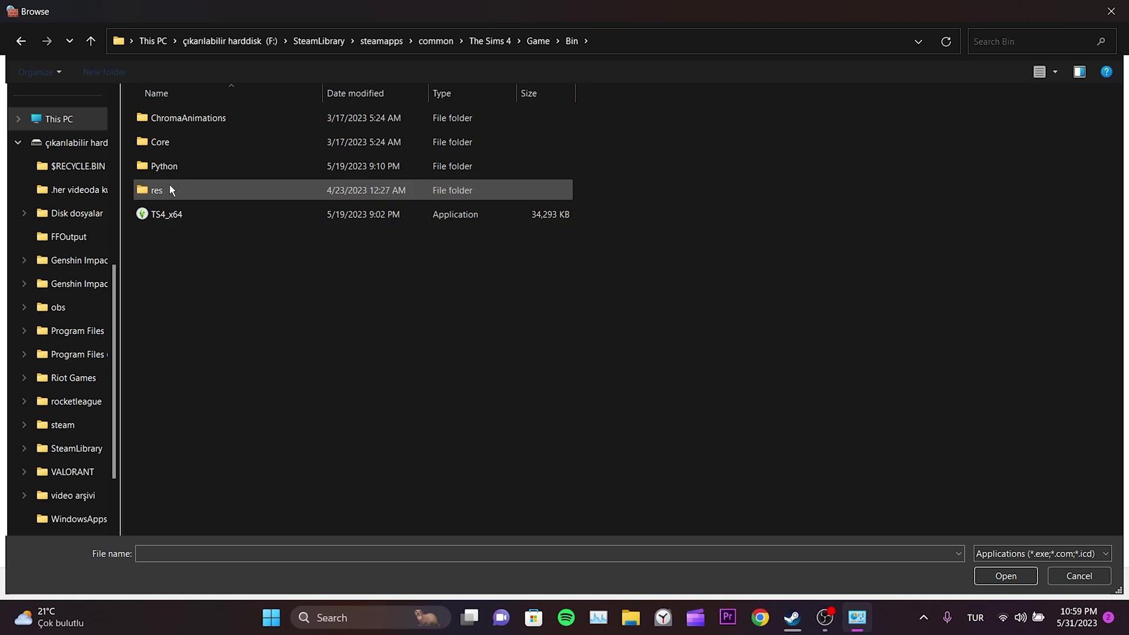
click(172, 209)
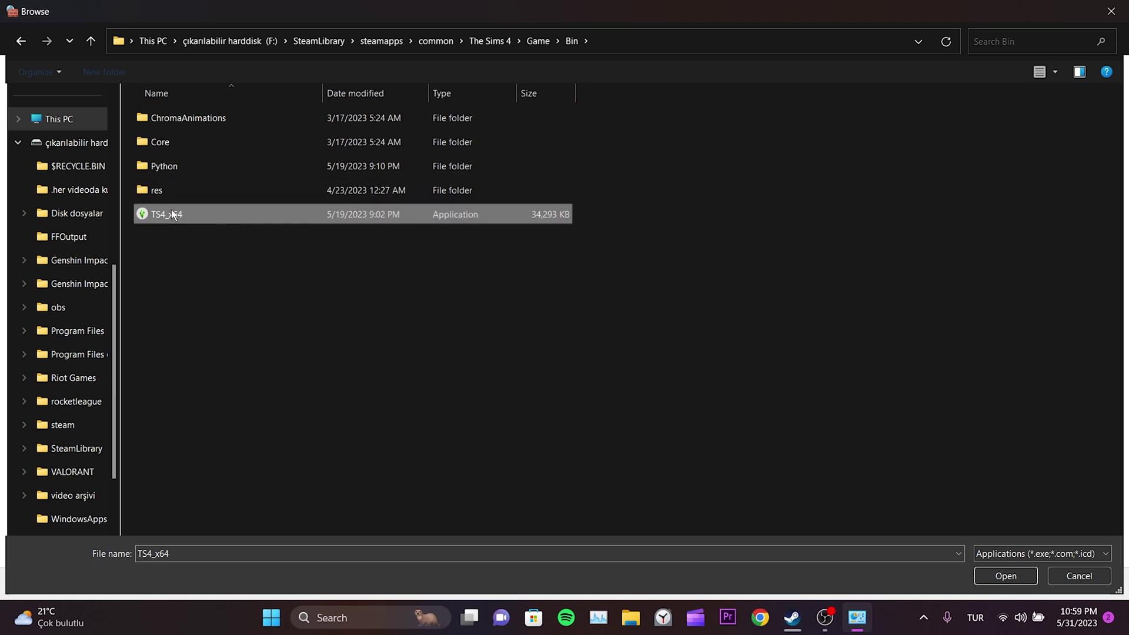
click(987, 582)
click(595, 437)
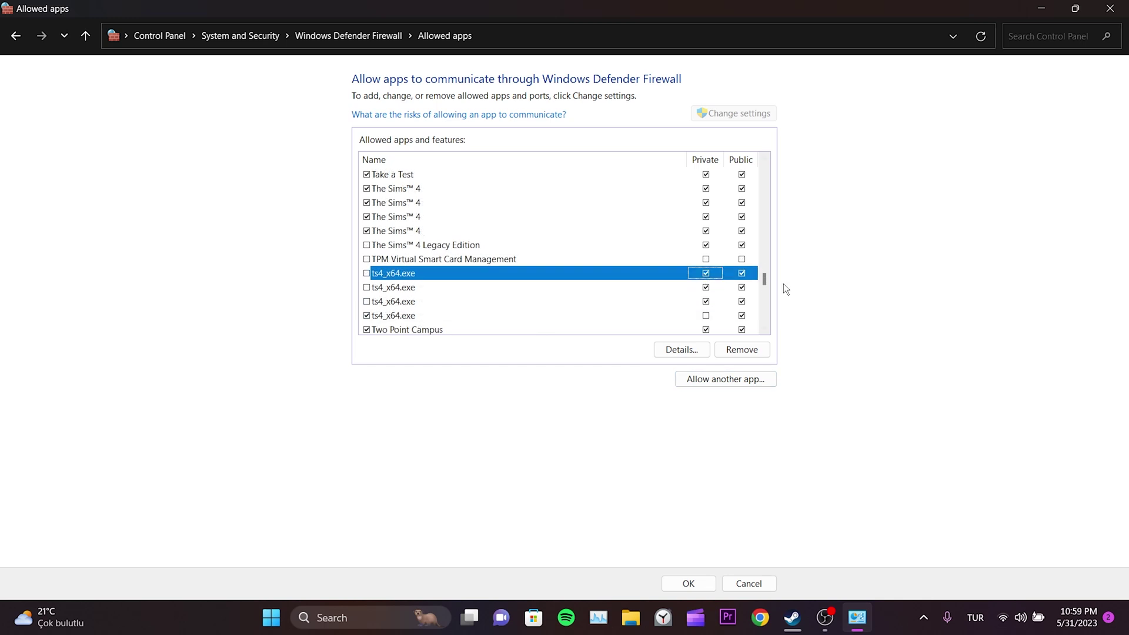
- Allow the ts4_x64.exe entry on Private networks too and save with OK
click(705, 316)
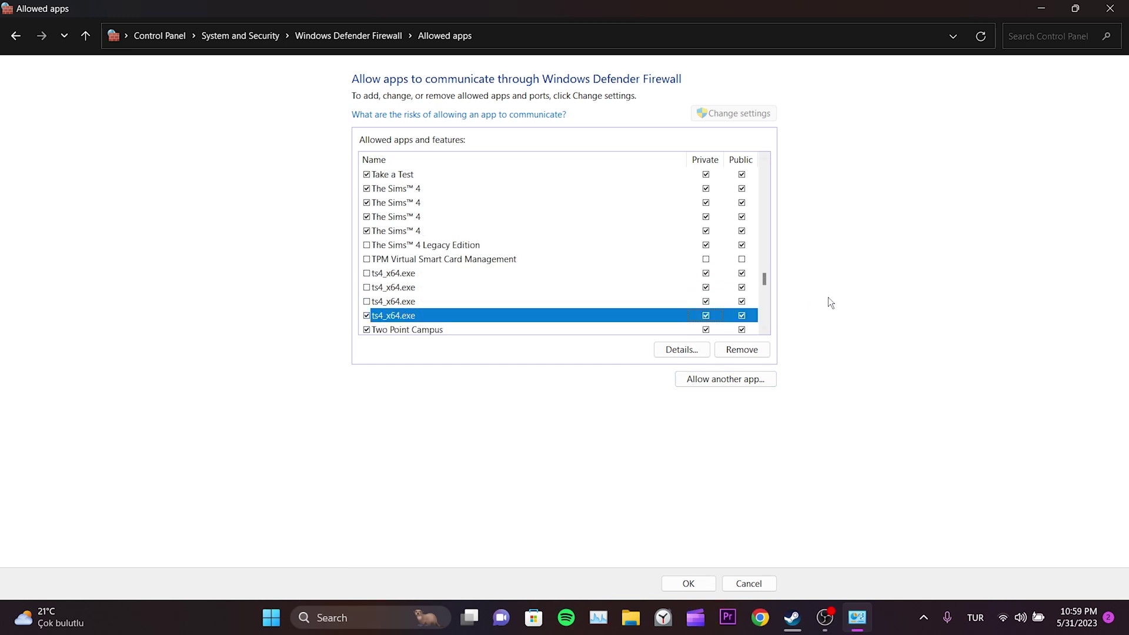
click(686, 582)
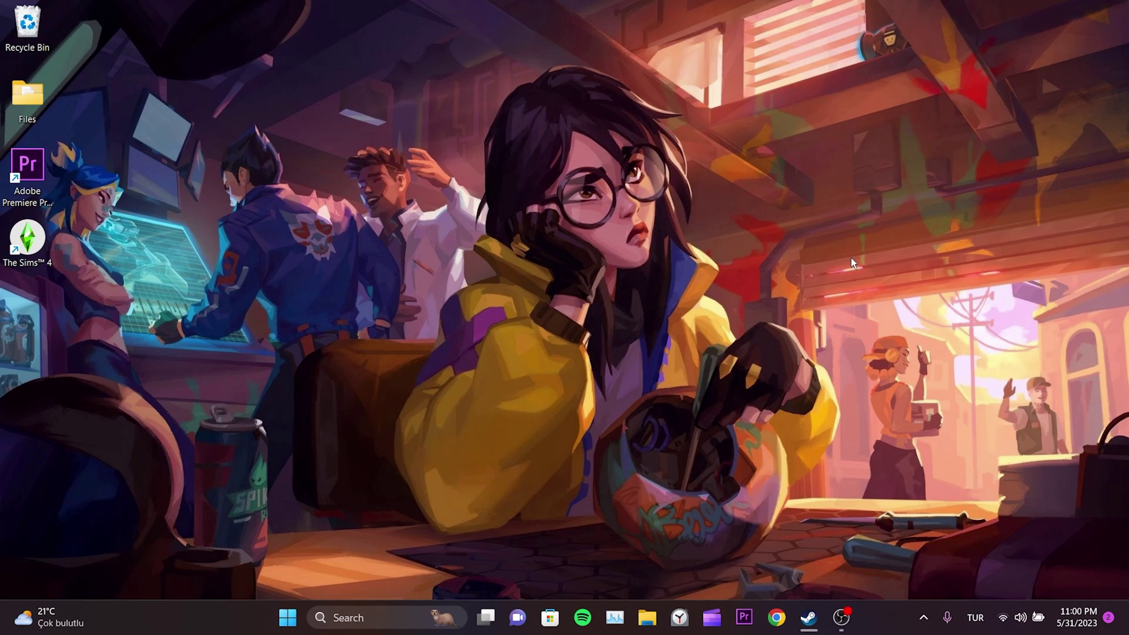
- Launch Command Prompt as administrator by searching cmd
click(346, 612)
text(cmd)
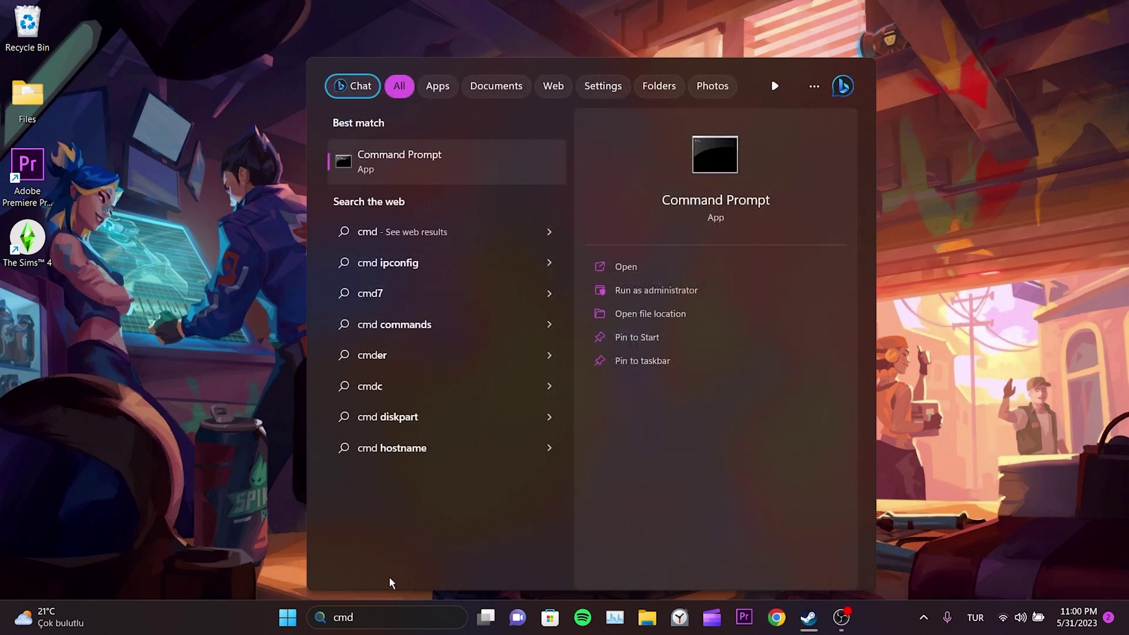
click(651, 290)
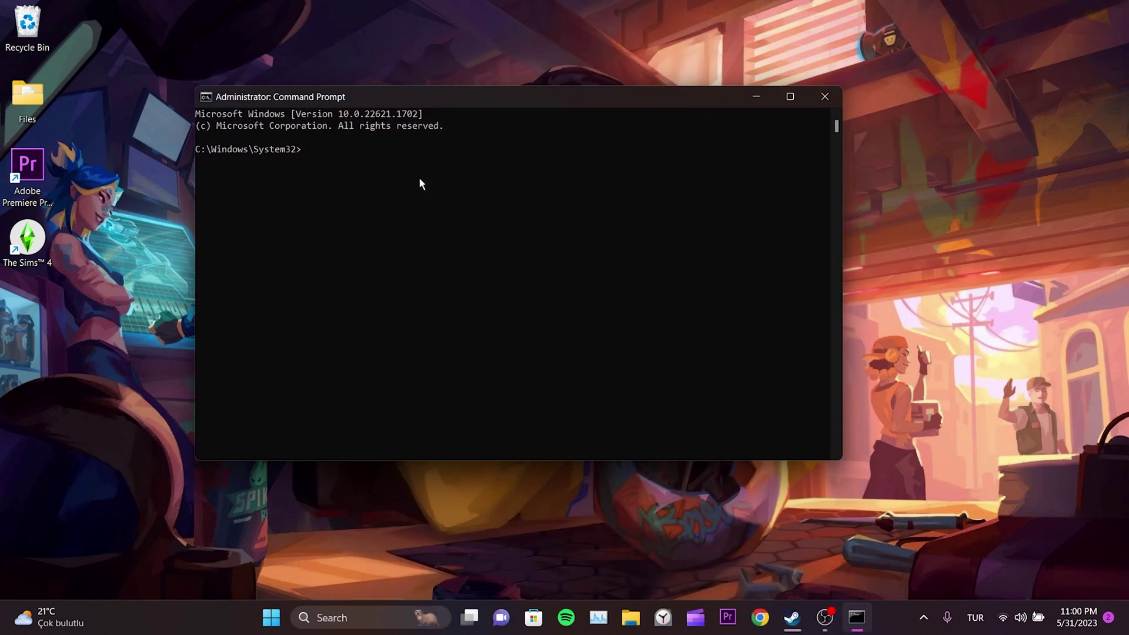
- Run ipconfig /flushdns, ipconfig, and netsh int ip reset in the admin console
text(ipconfig /flushdns)
key(Return)
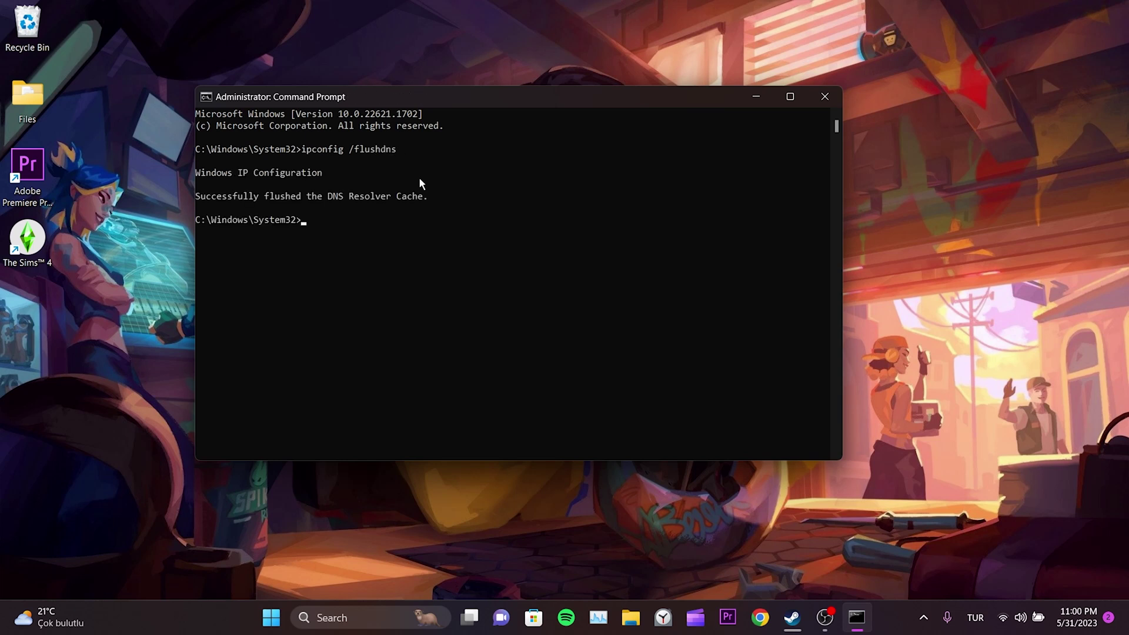
text(ipconfig)
key(Return)
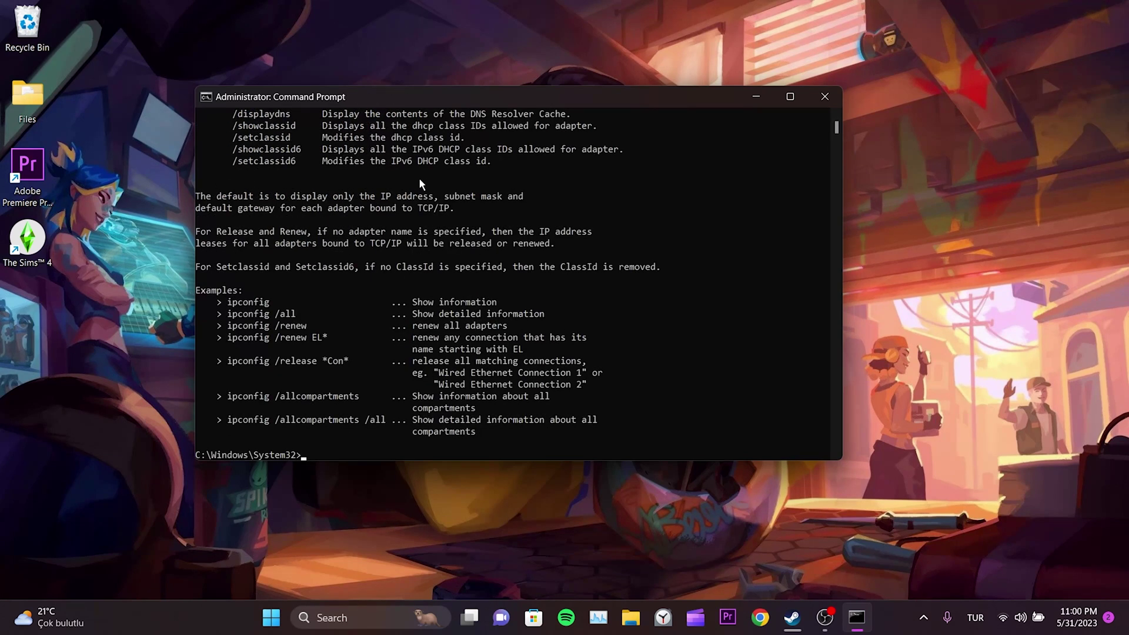
text(netsh int ip reset)
key(Return)
- Close Command Prompt and bring up the Start menu's power options showing Restart
click(825, 96)
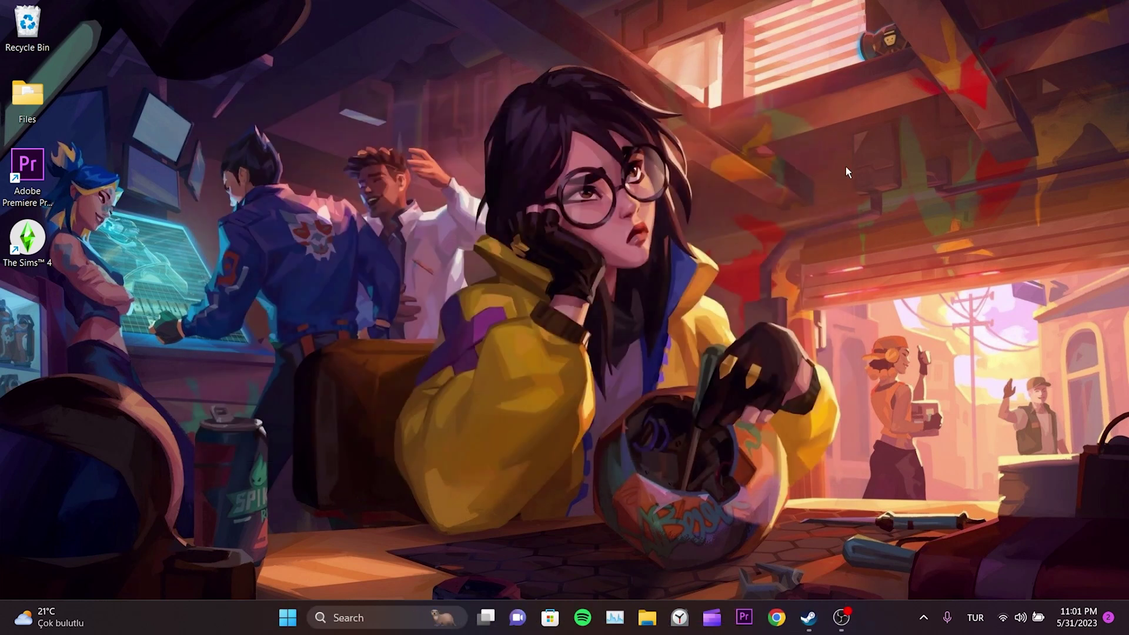
click(288, 615)
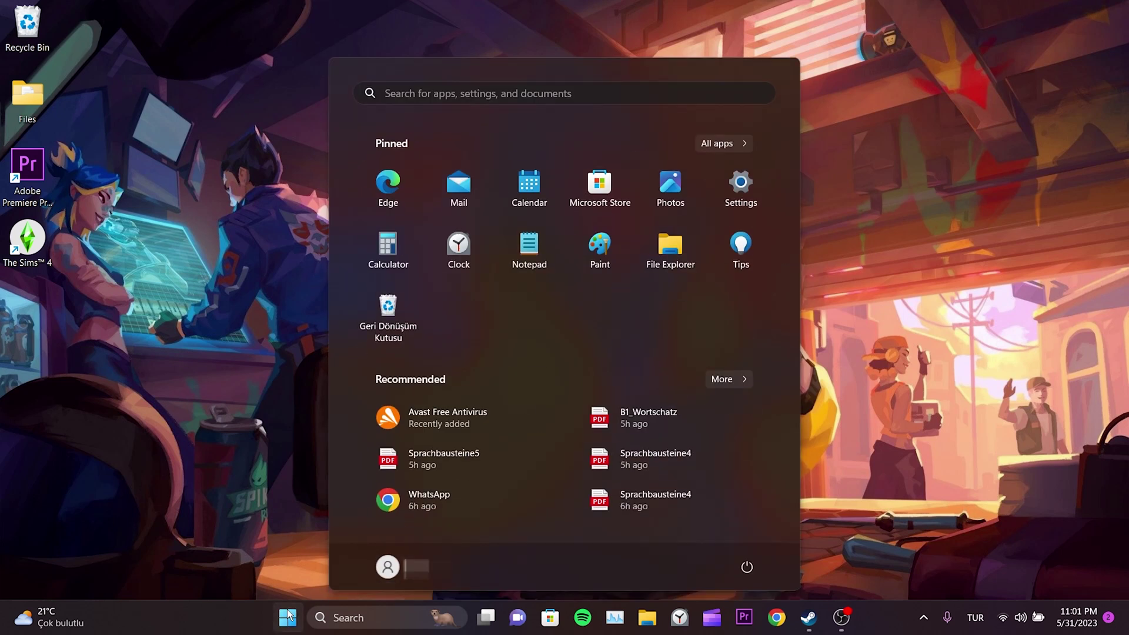
click(747, 568)
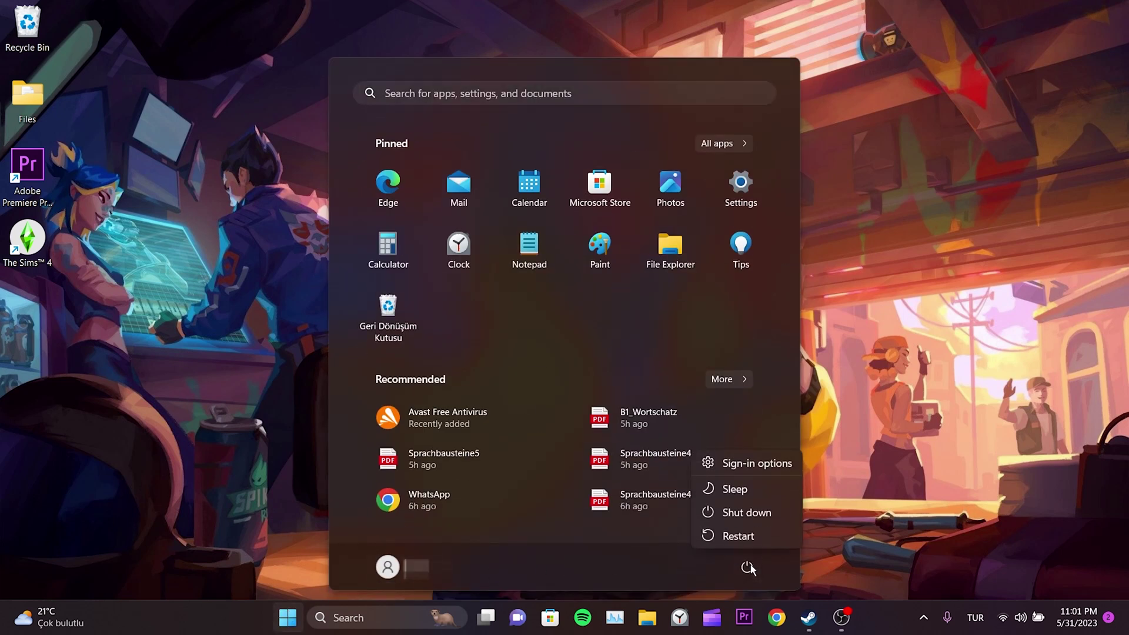